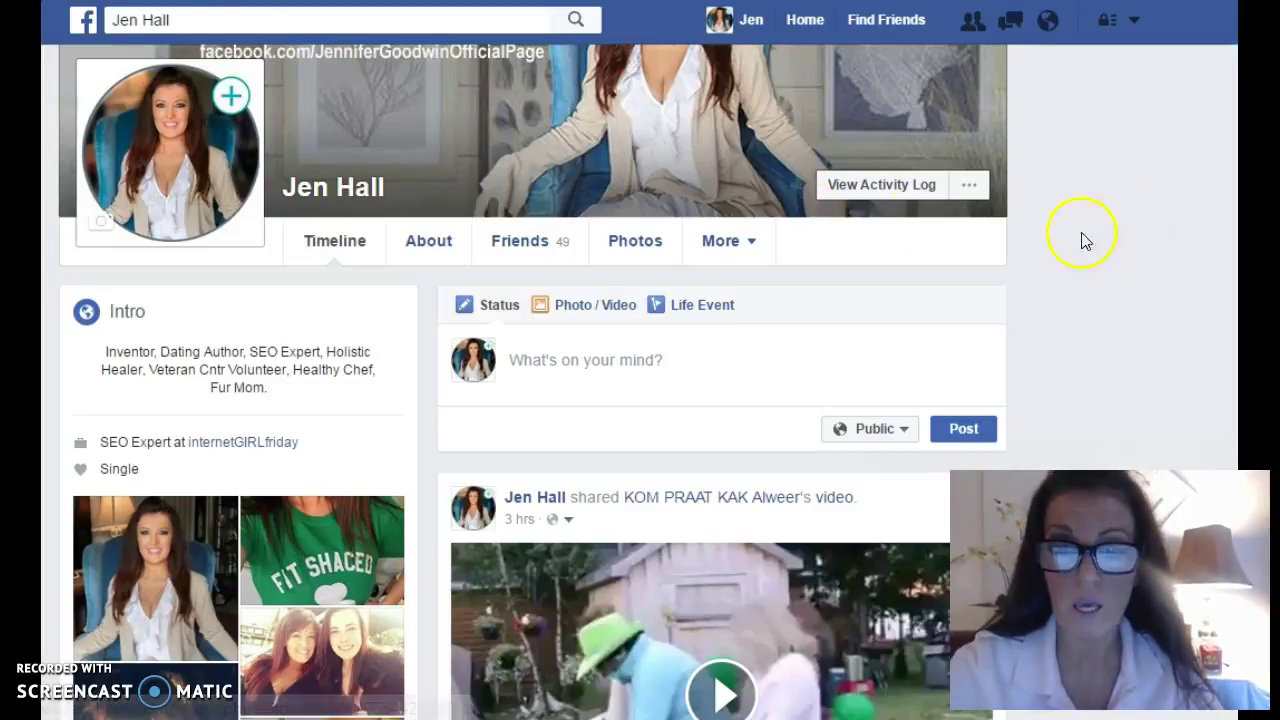
scroll(1117, 219, up, 1)
scroll(1117, 215, up, 1)
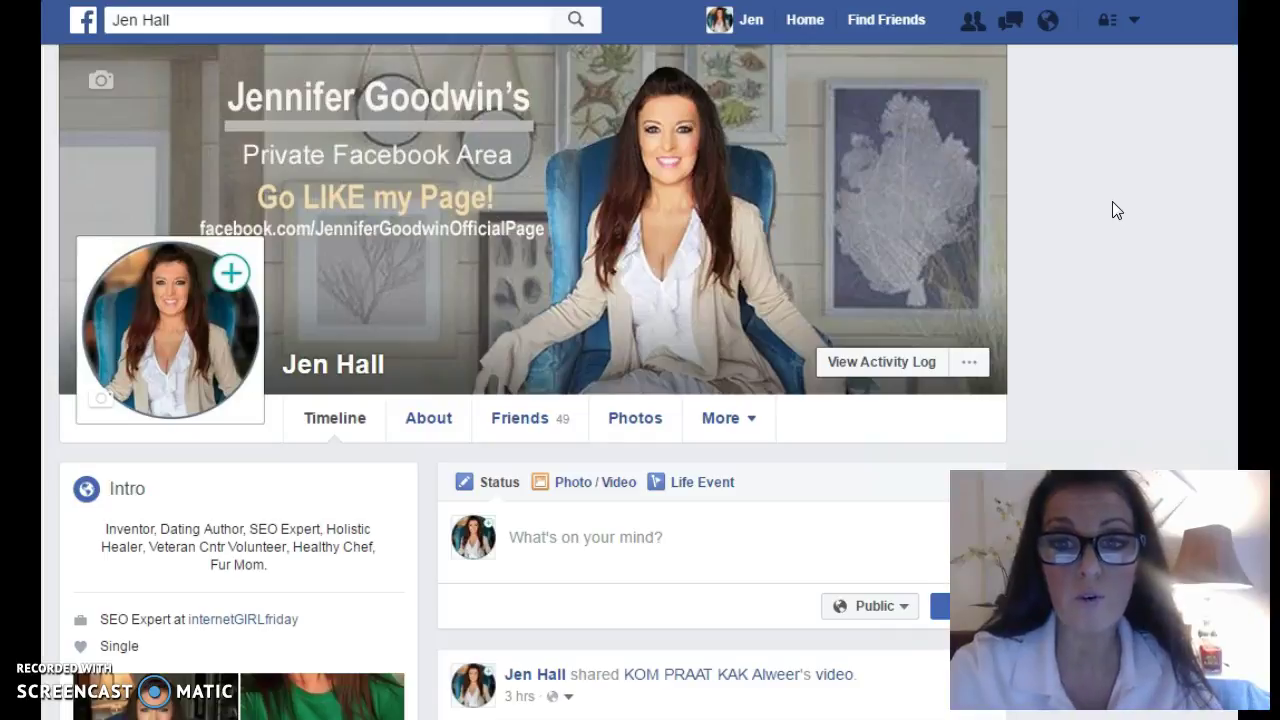
click(1143, 121)
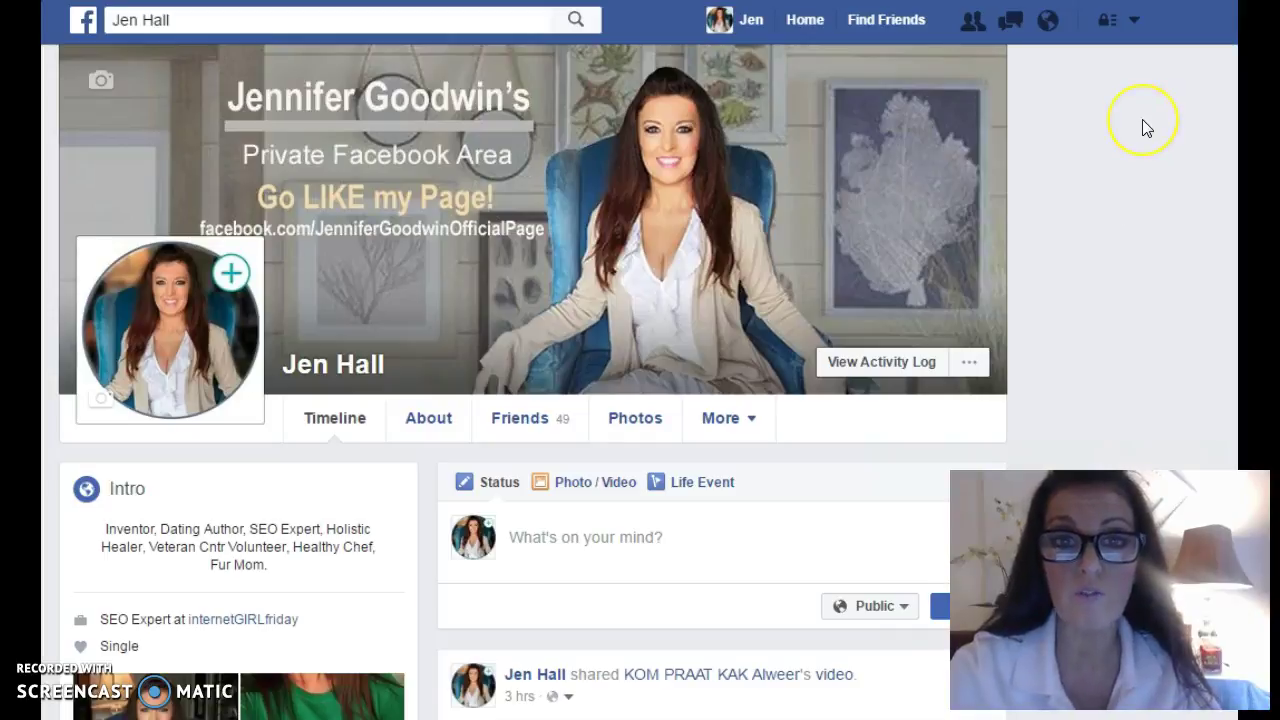
click(1134, 22)
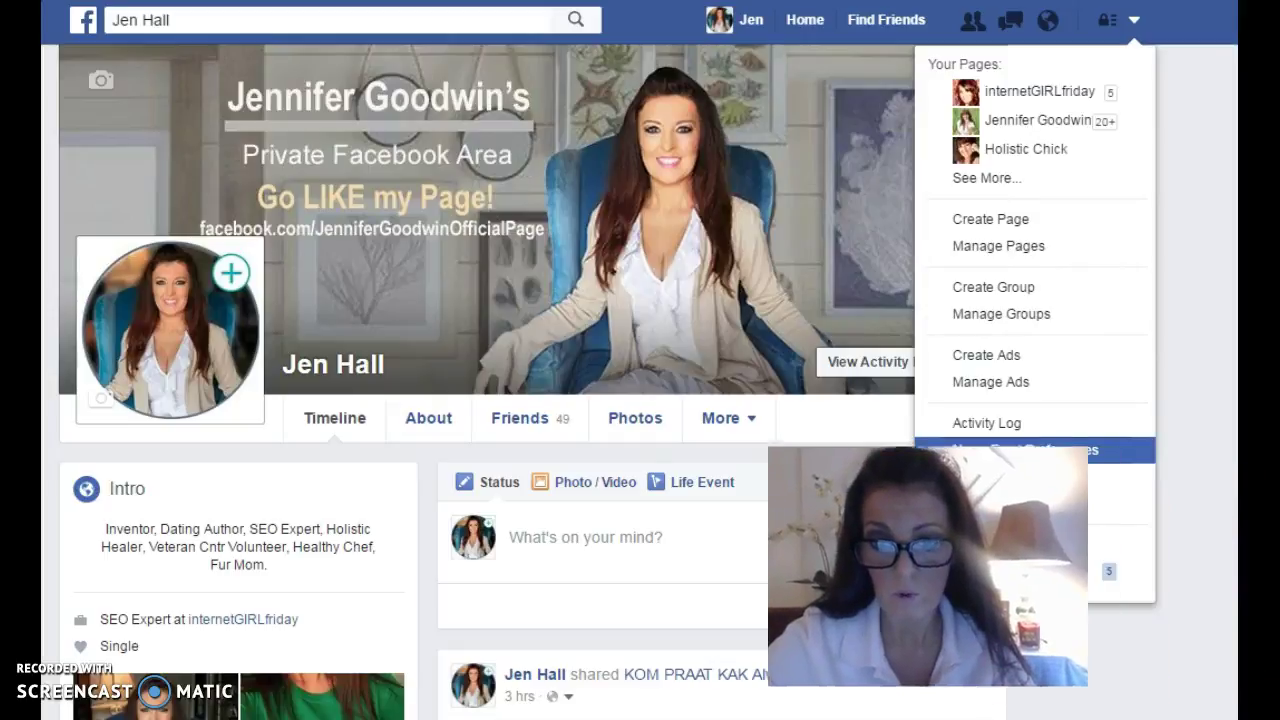
click(958, 479)
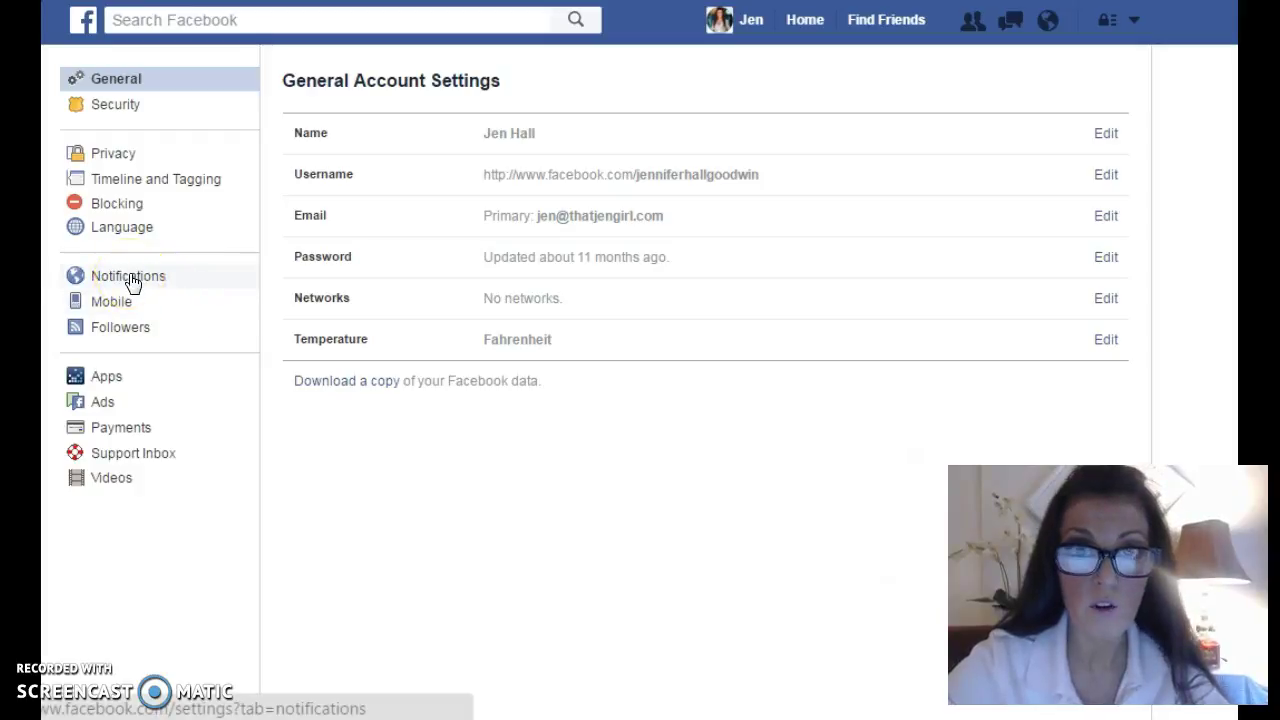
- Expand the On Facebook notification options and bring Group activity into view
click(131, 279)
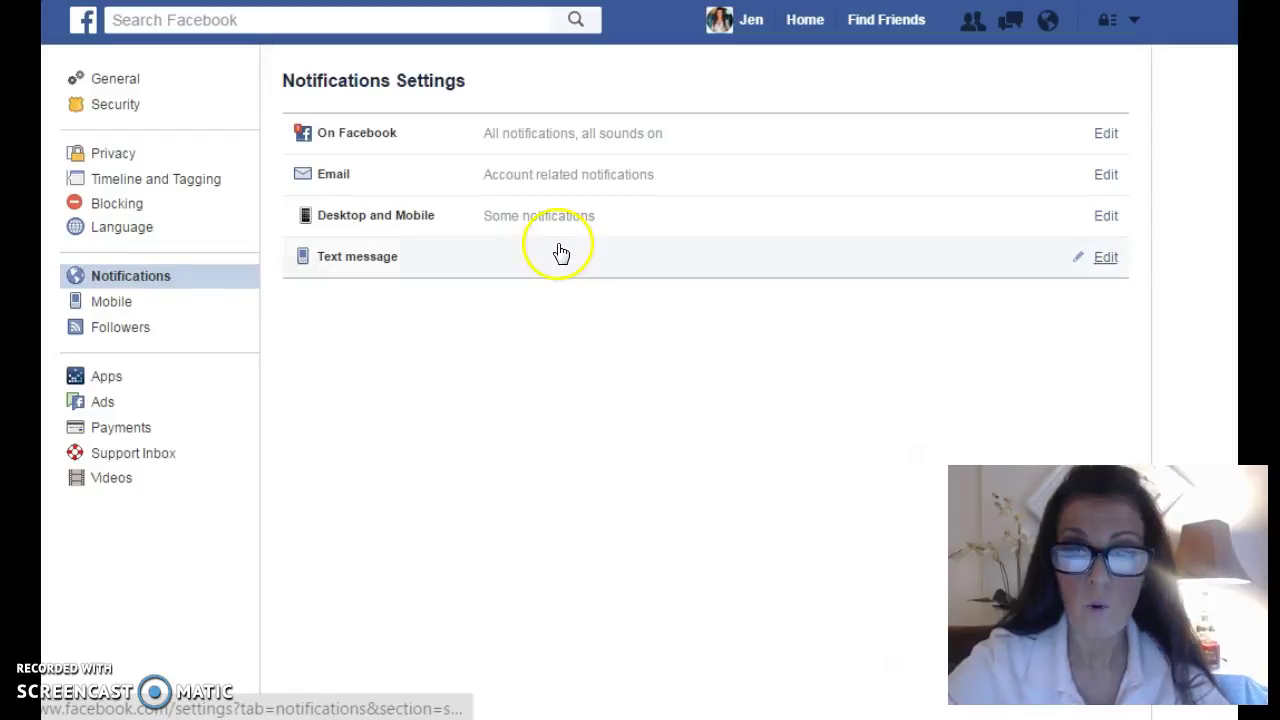
click(1106, 136)
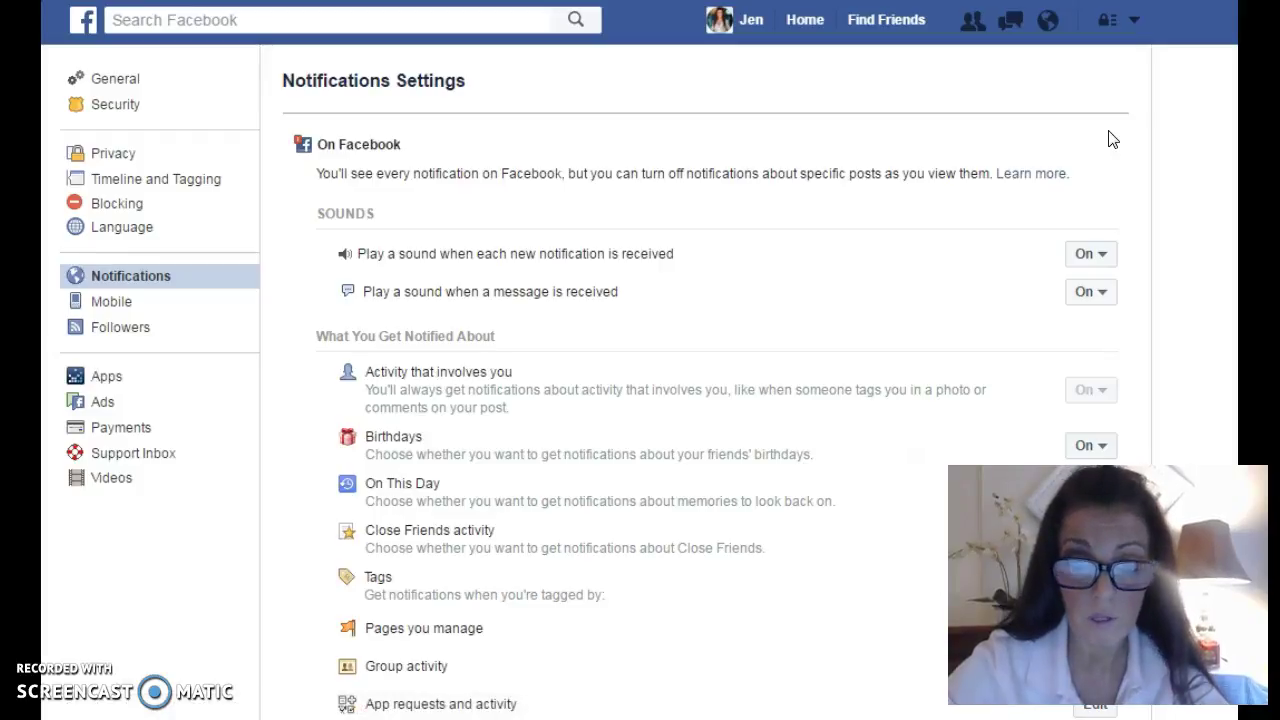
scroll(1106, 137, down, 1)
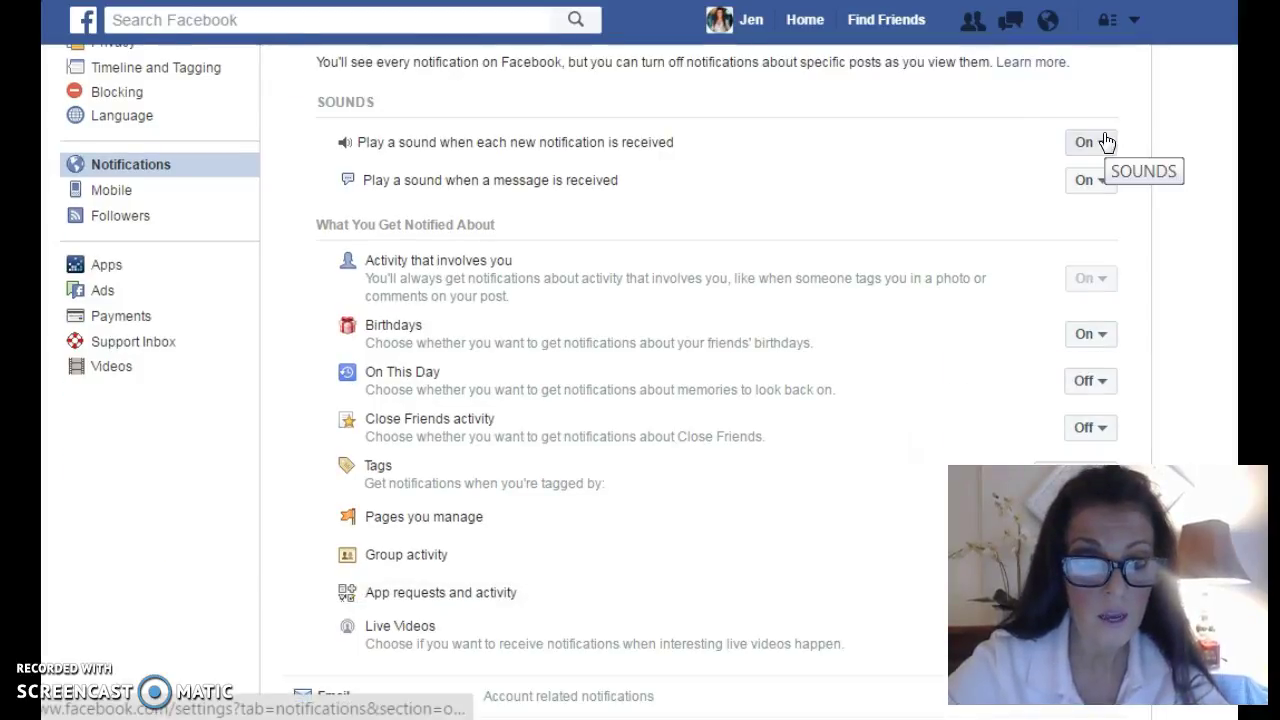
click(861, 167)
scroll(840, 172, down, 1)
scroll(840, 172, down, 1)
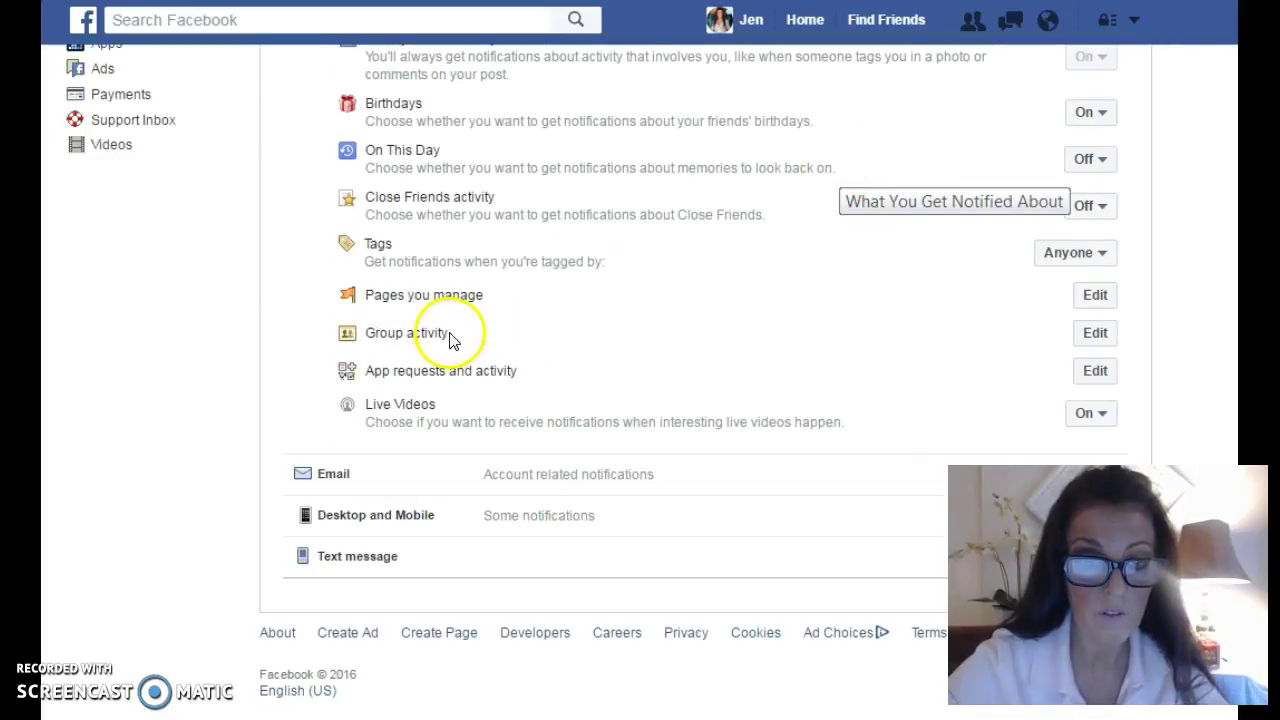
drag(449, 337, 377, 331)
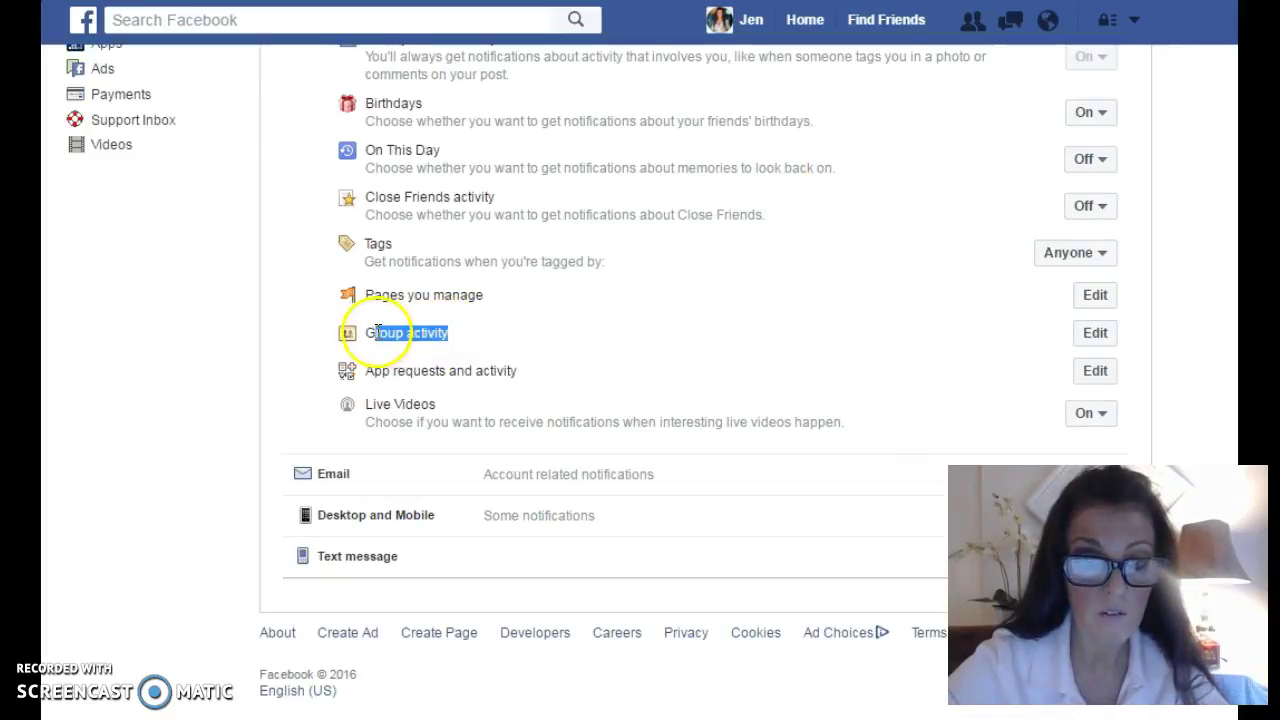
- Show all 150 joined groups under Group activity and copy the whole list
click(1097, 334)
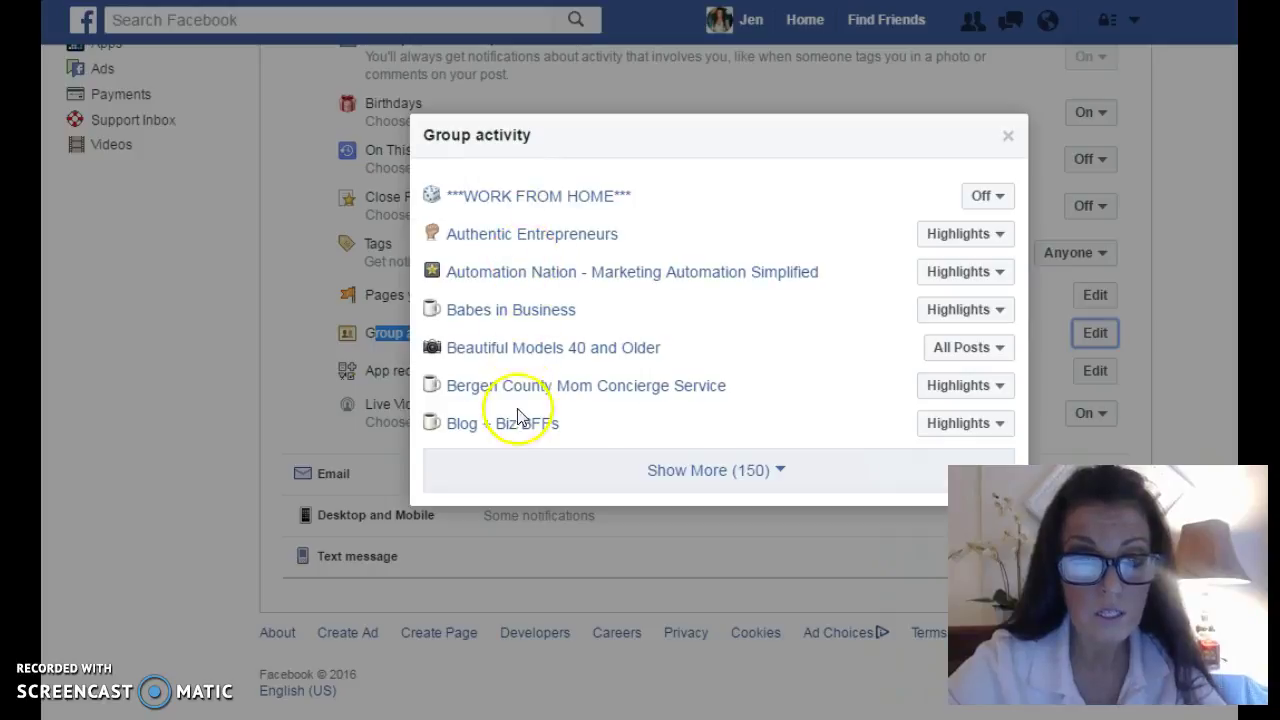
click(717, 470)
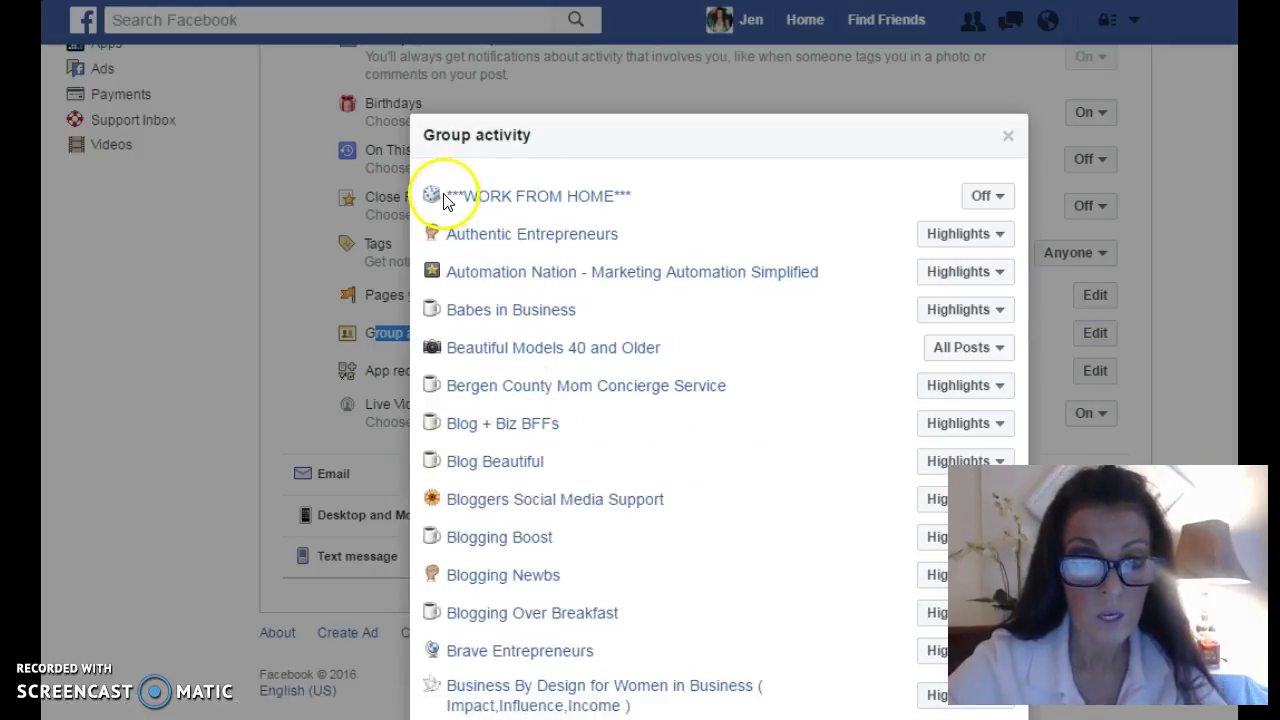
drag(443, 186, 789, 655)
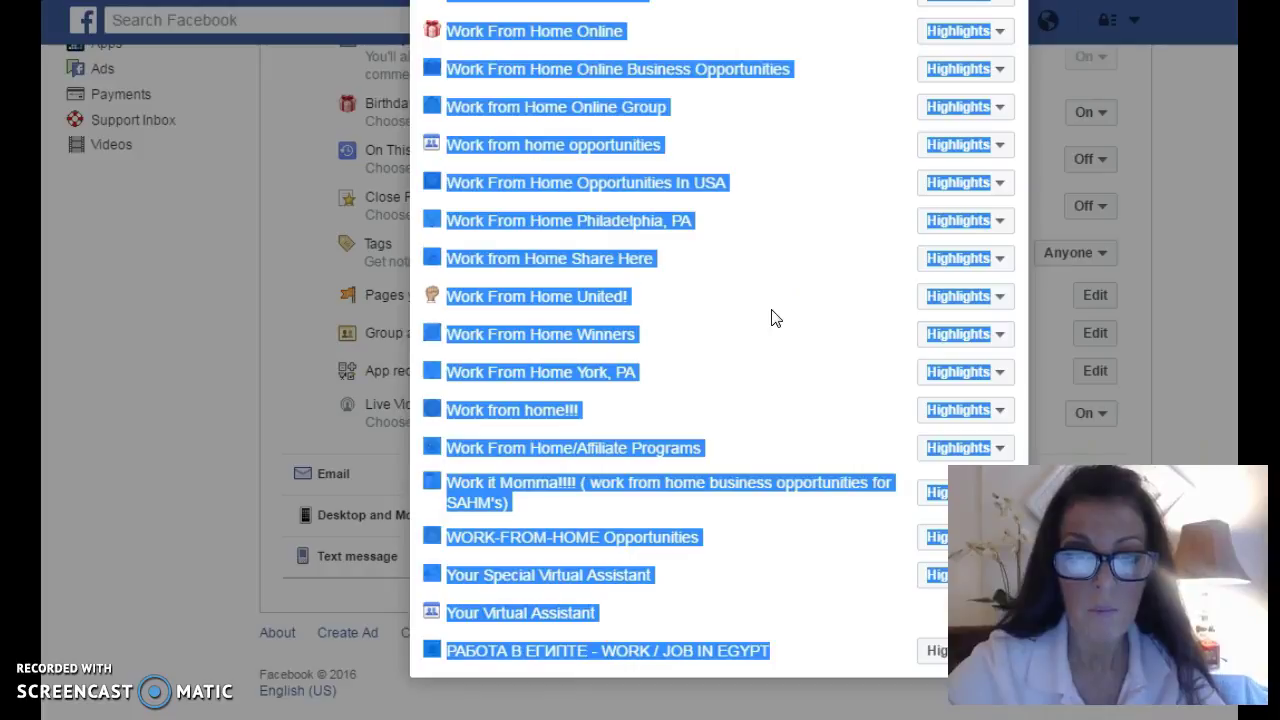
right_click(727, 186)
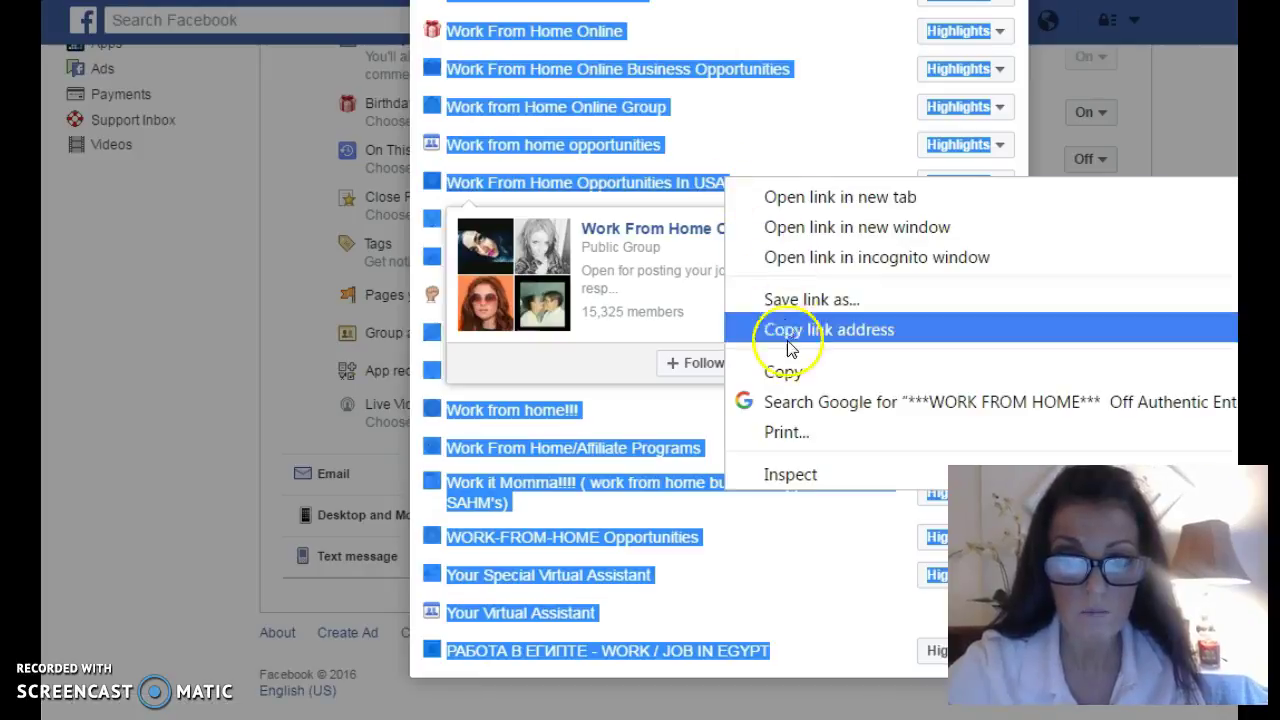
click(786, 368)
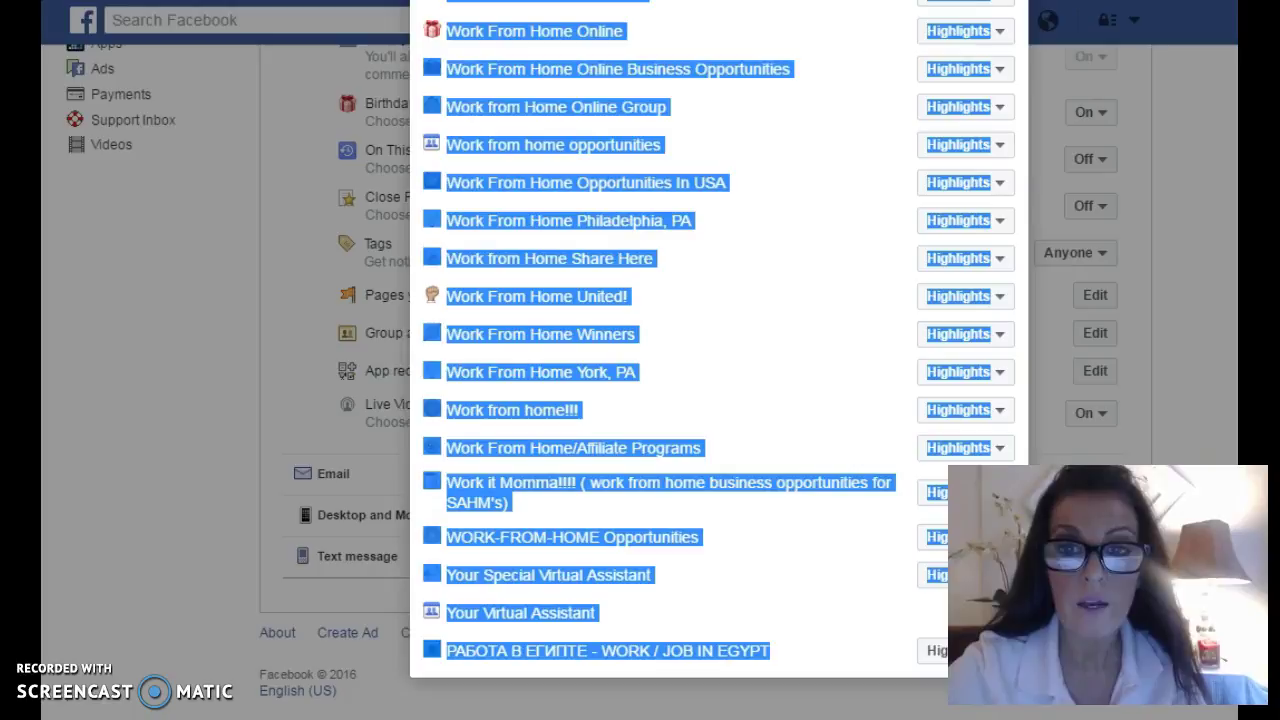
- Switch to the social-networks spreadsheet and scroll down to the empty rows below the entries
key(ctrl+Tab)
scroll(664, 260, down, 5)
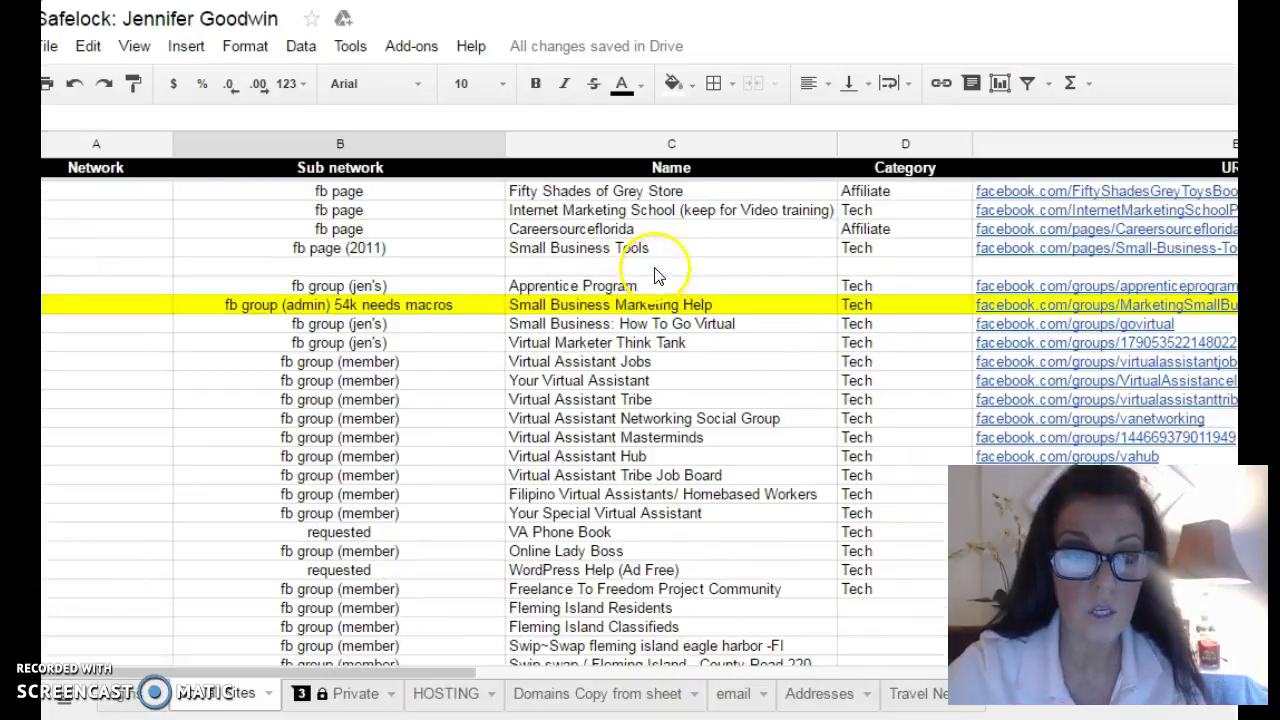
scroll(655, 268, down, 12)
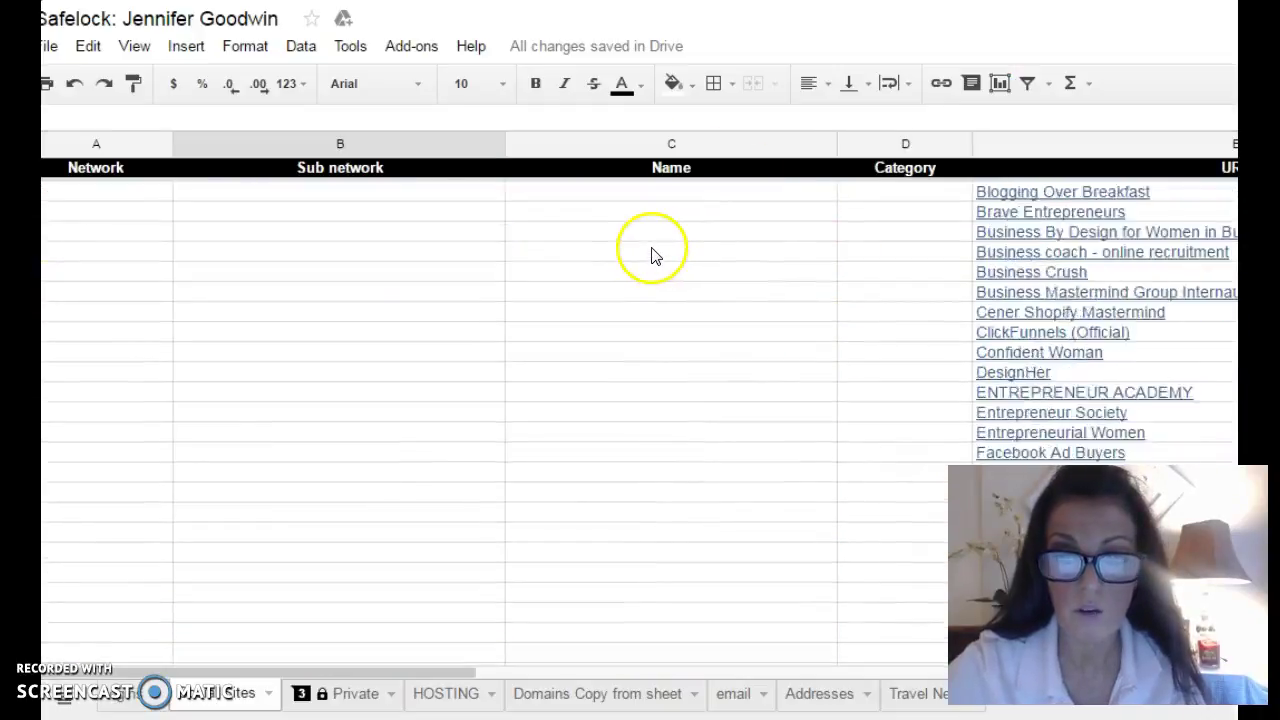
scroll(660, 265, down, 15)
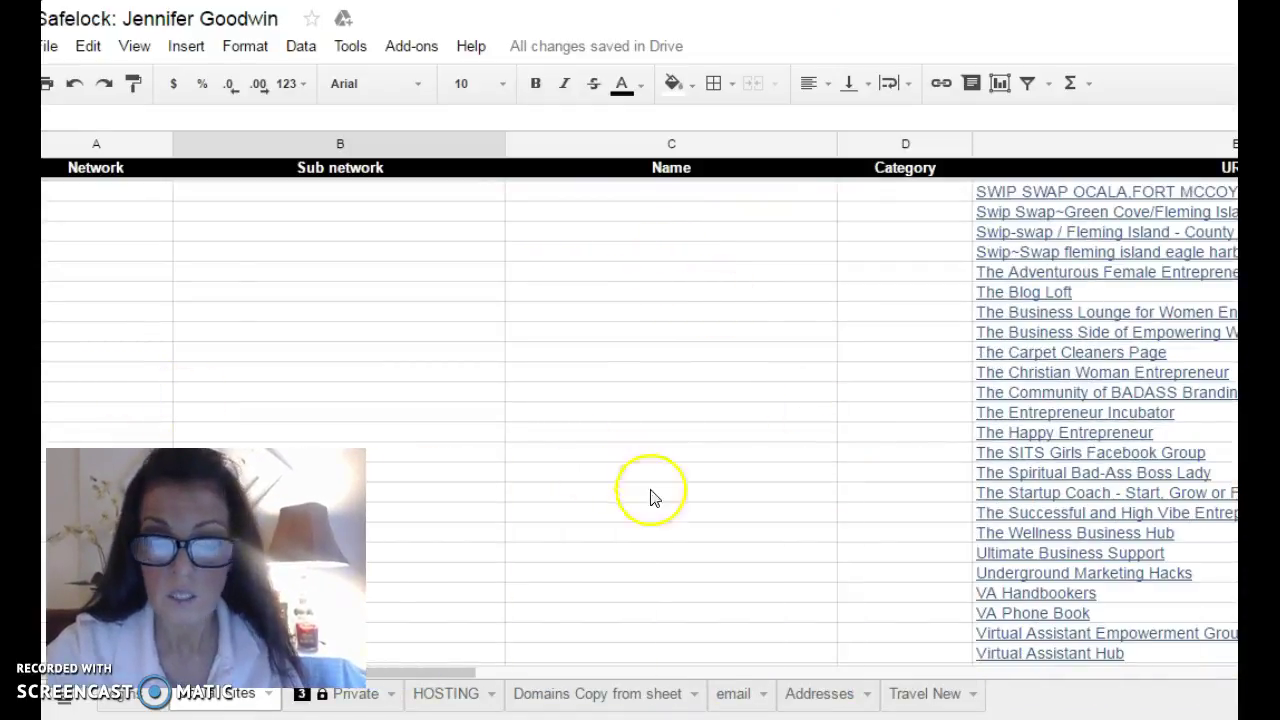
scroll(860, 445, down, 10)
scroll(877, 410, down, 15)
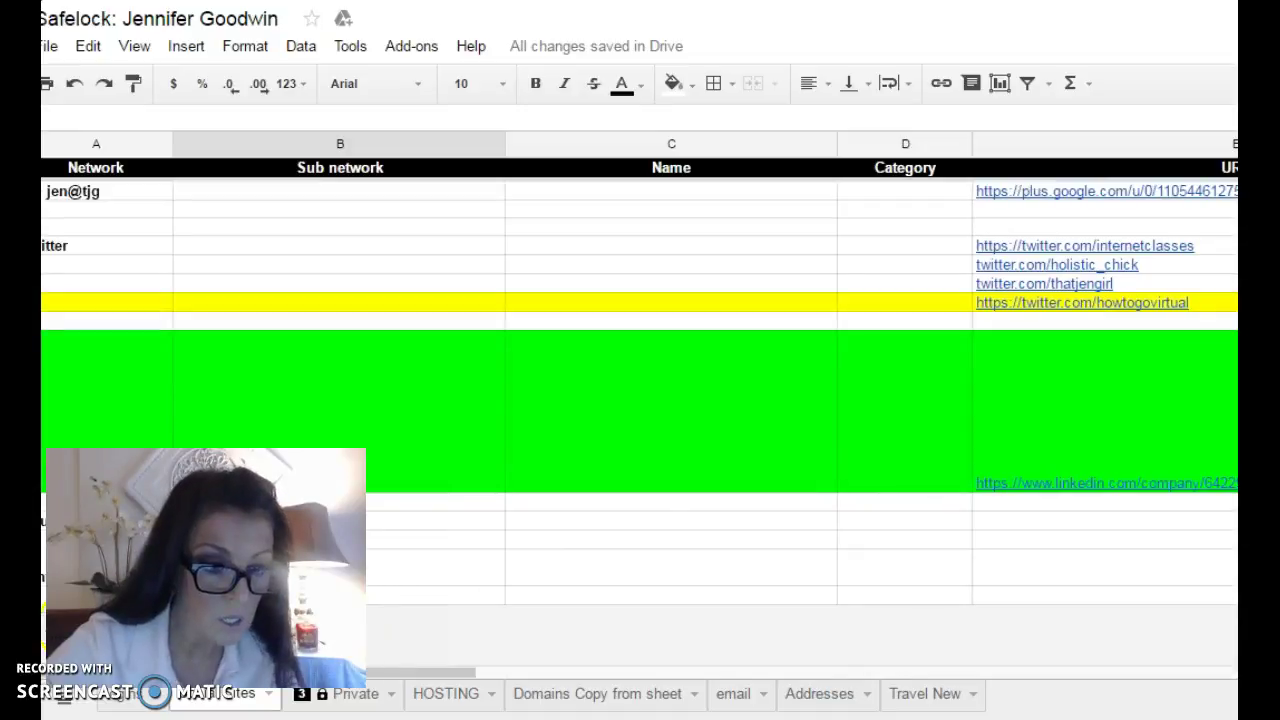
scroll(526, 594, down, 5)
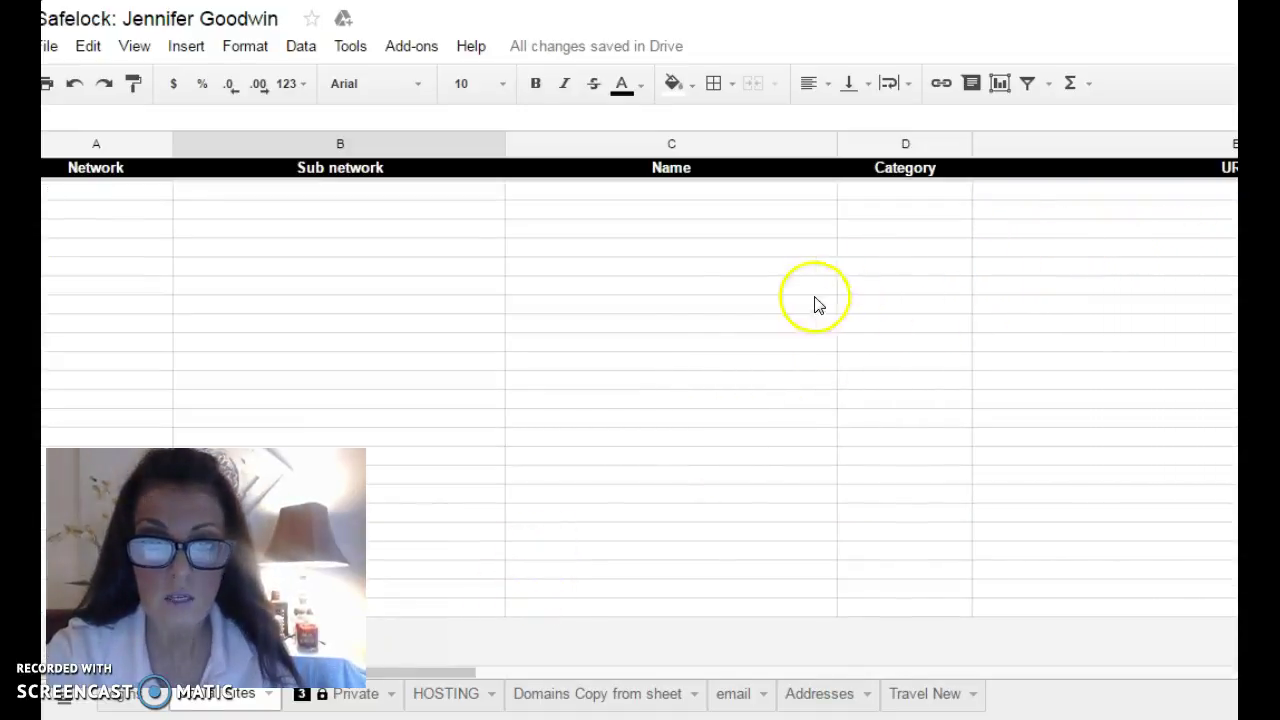
- Paste the group list into the first empty cell of Name column C, then widen column C
click(559, 199)
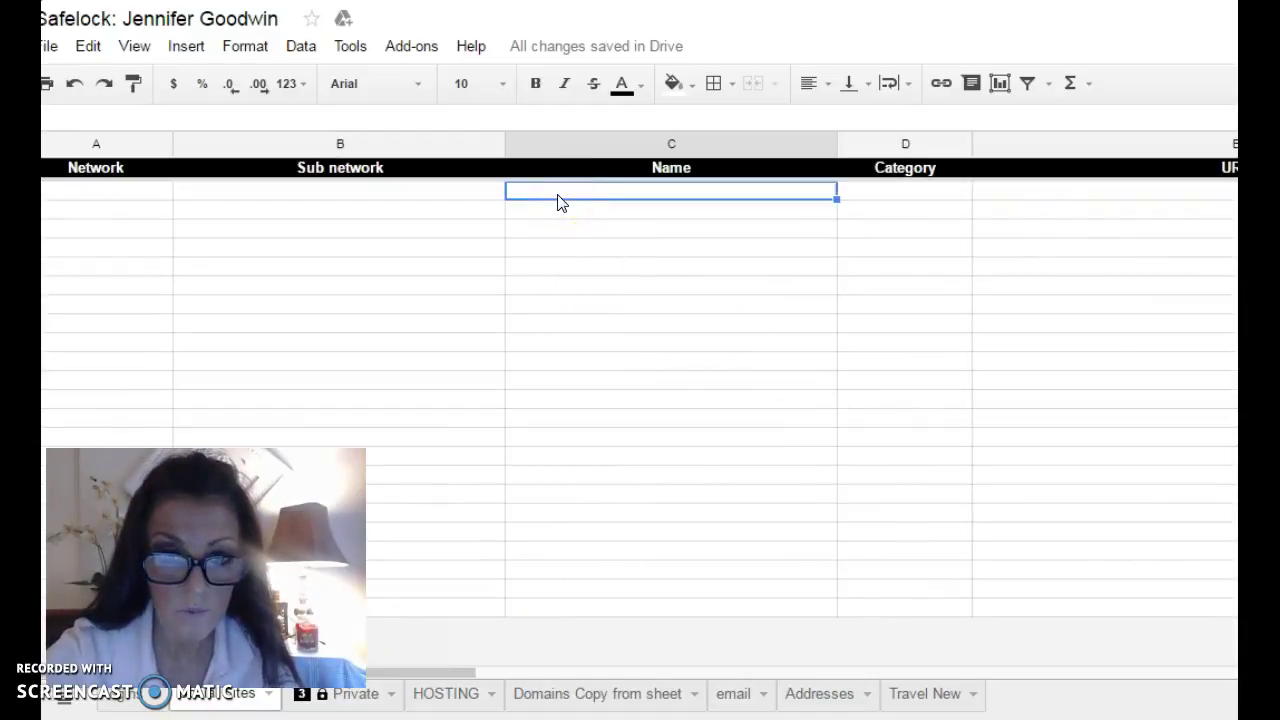
key(ctrl+v)
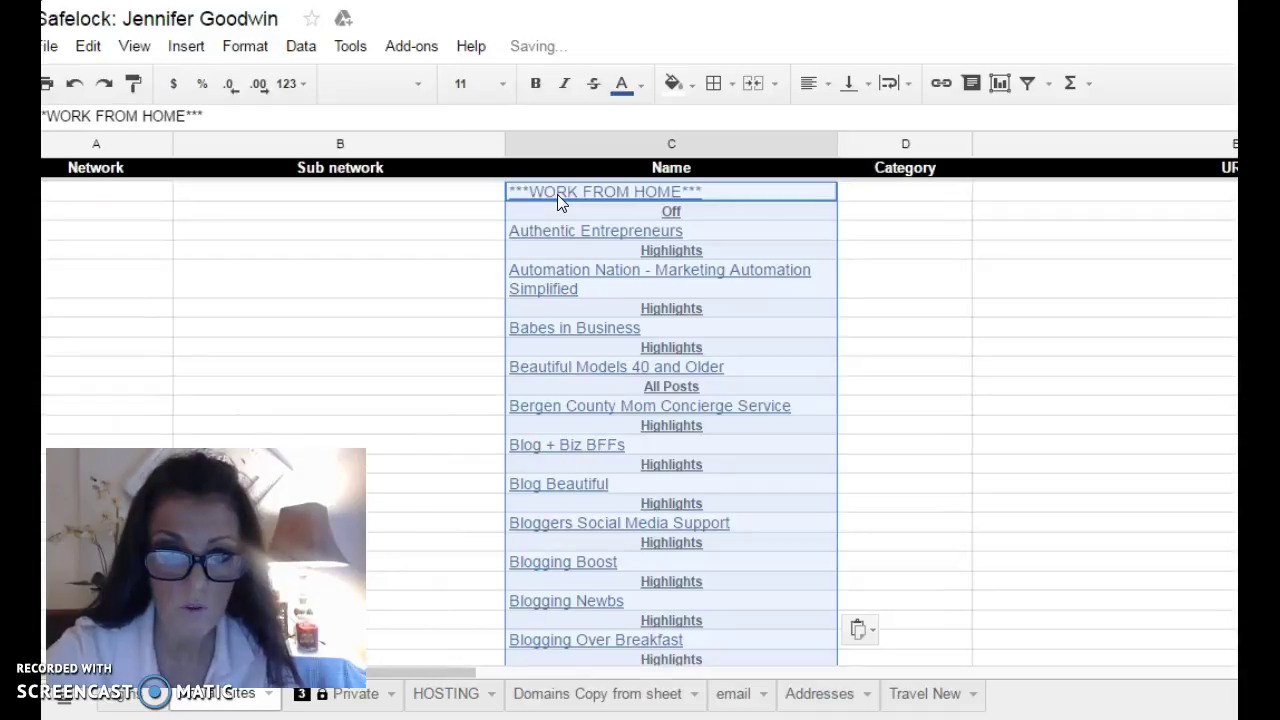
click(842, 144)
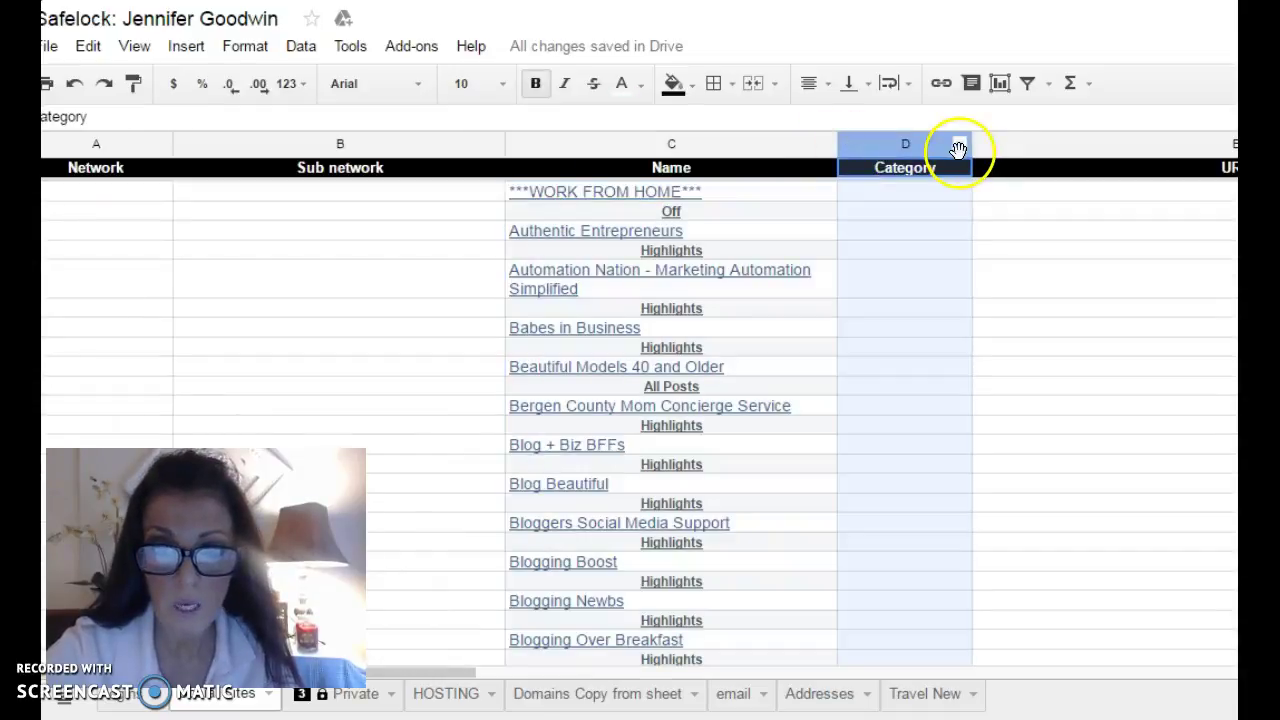
click(800, 144)
drag(837, 144, 1088, 163)
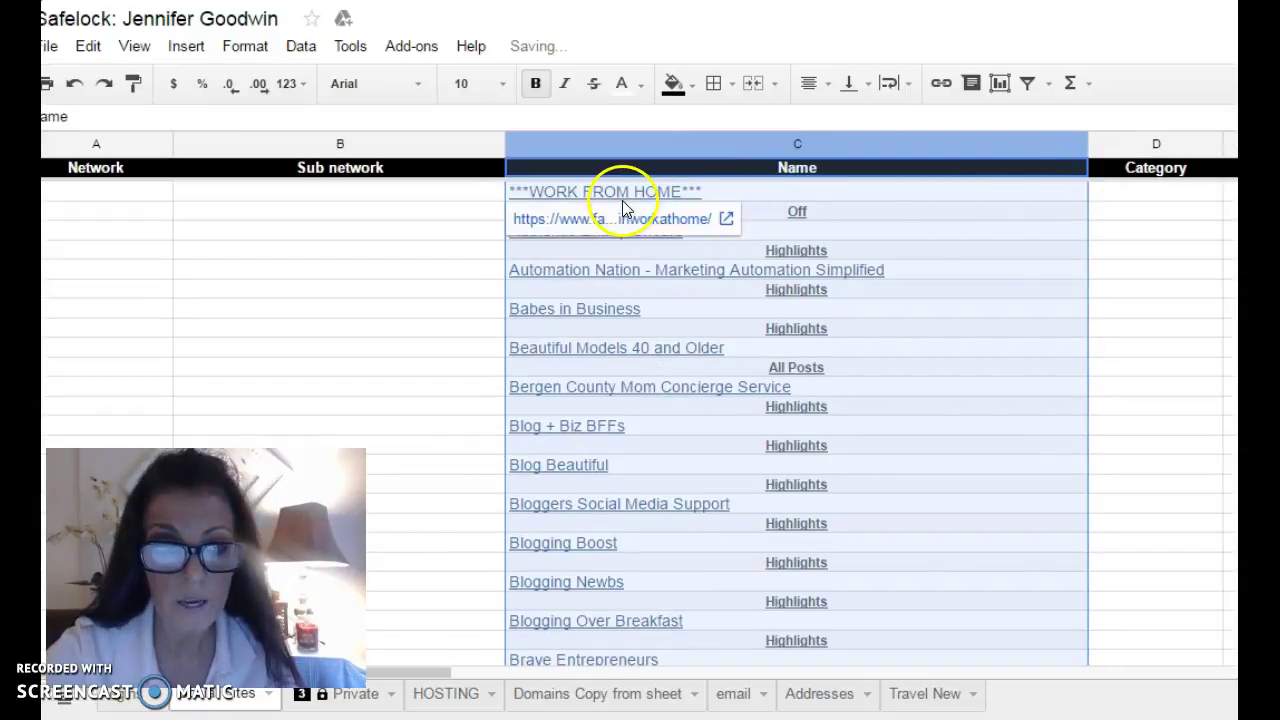
click(449, 212)
scroll(449, 210, up, 3)
scroll(449, 210, down, 2)
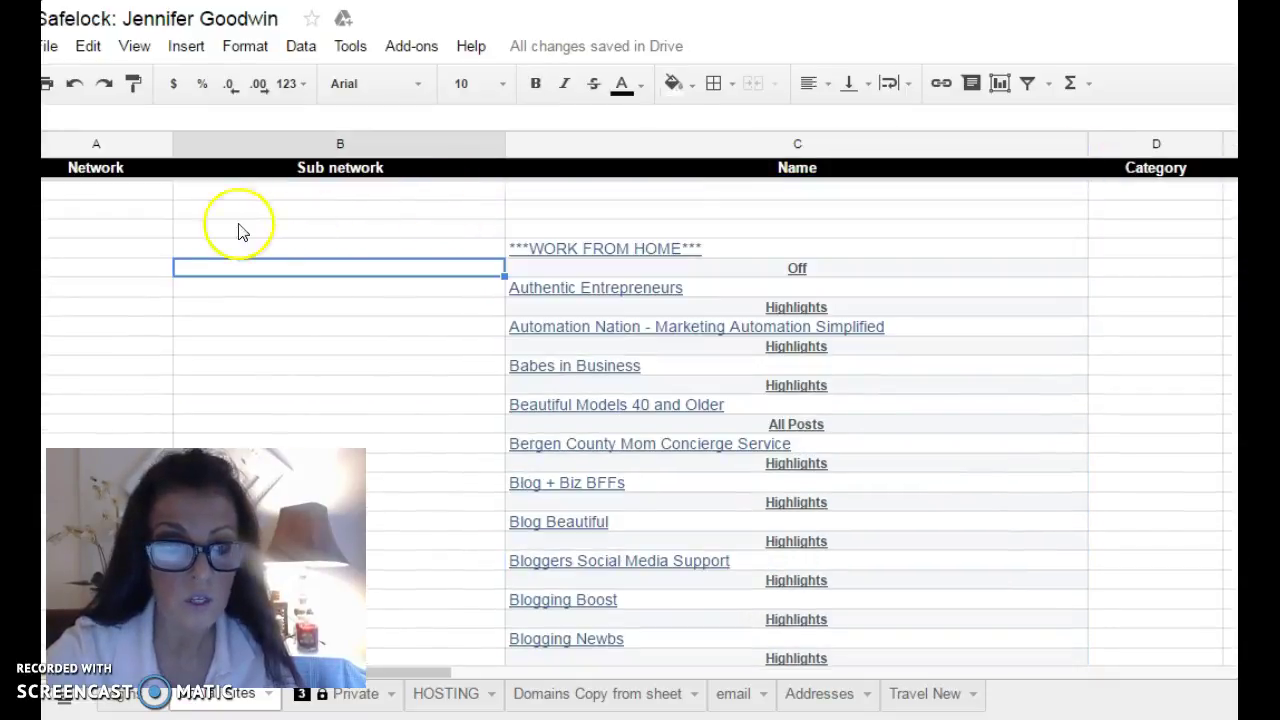
click(163, 249)
- Scroll down to the last entry, РАБОТА В ЕГИПТЕ - WORK / JOB IN EGYPT, then select the whole sheet
scroll(230, 270, down, 5)
scroll(230, 270, down, 20)
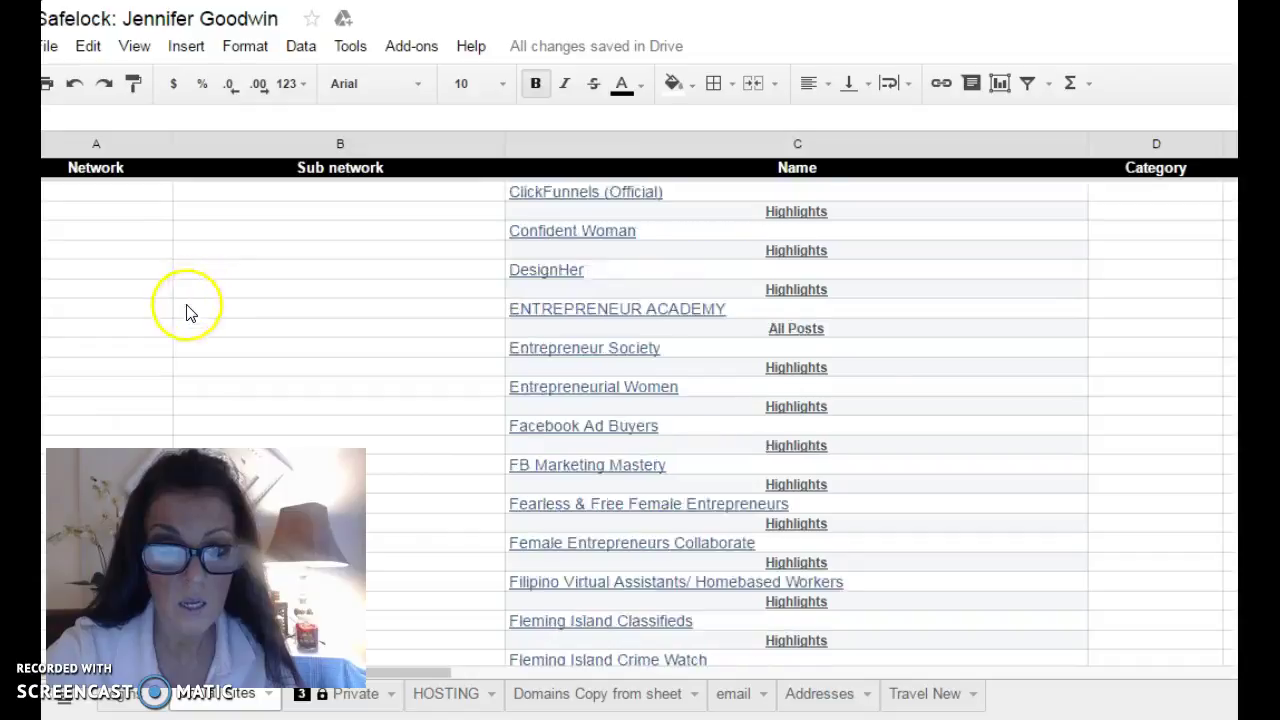
scroll(178, 380, down, 20)
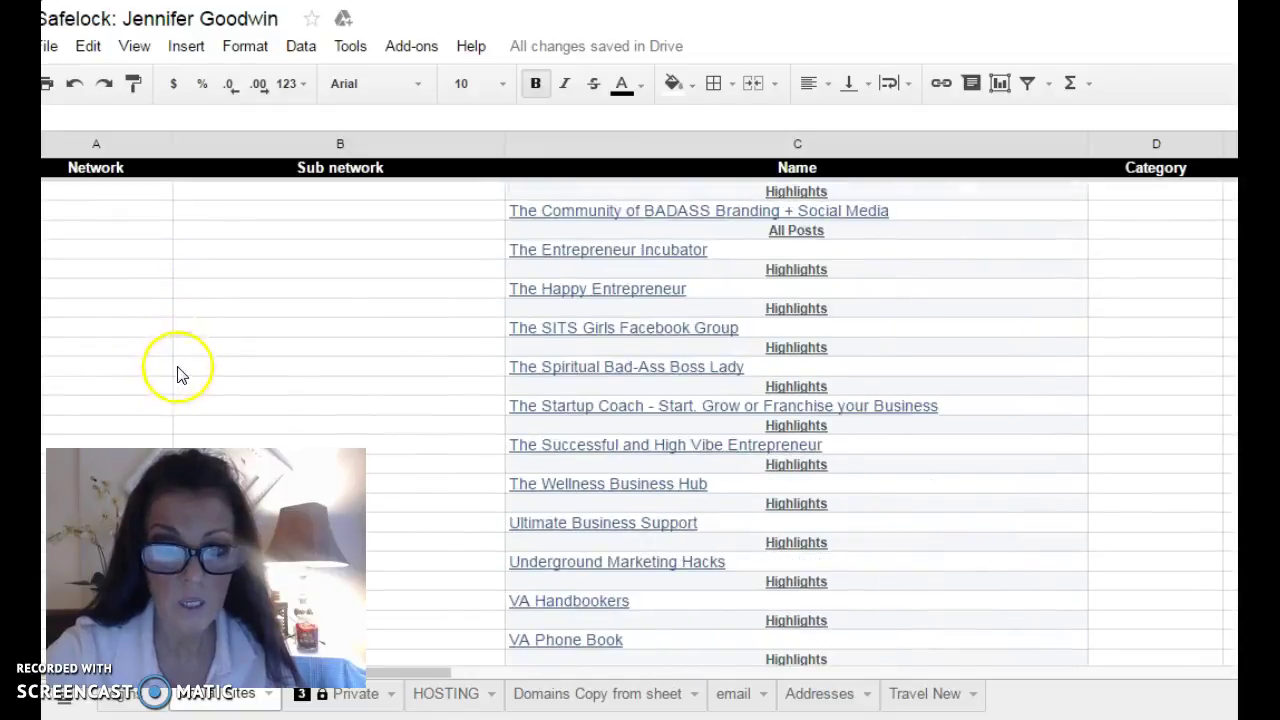
scroll(178, 370, down, 15)
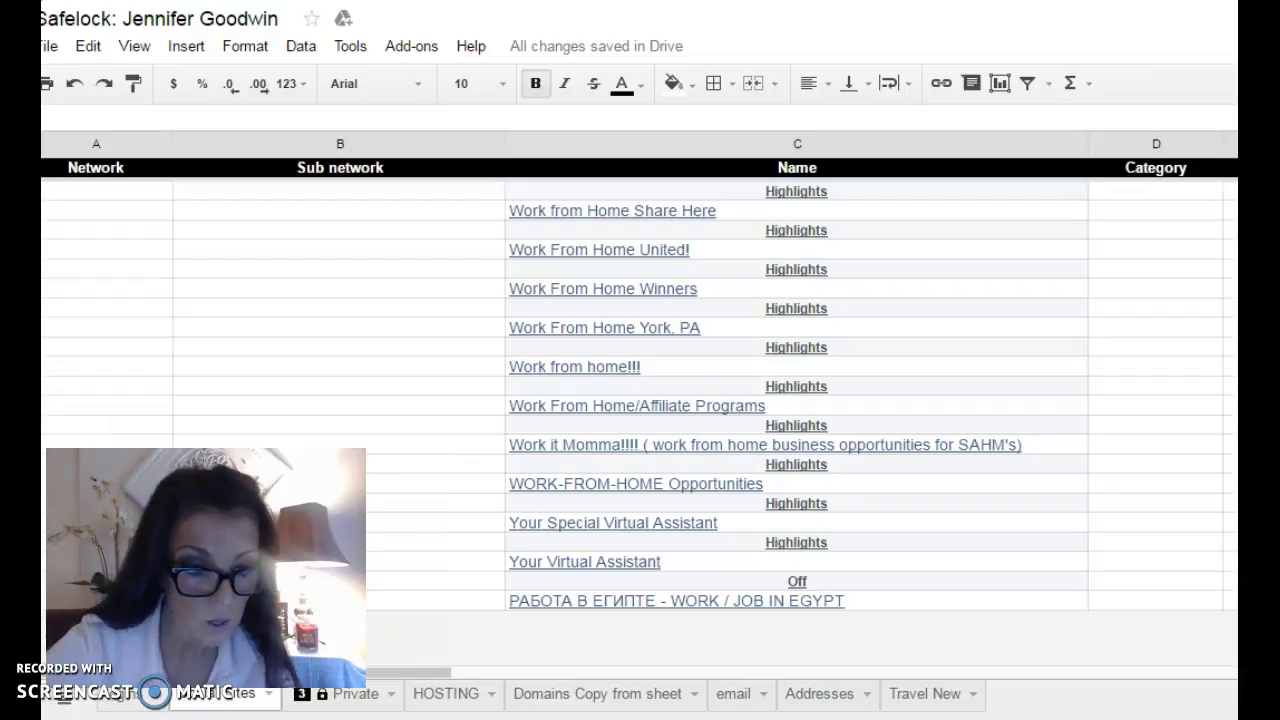
key(ctrl+a)
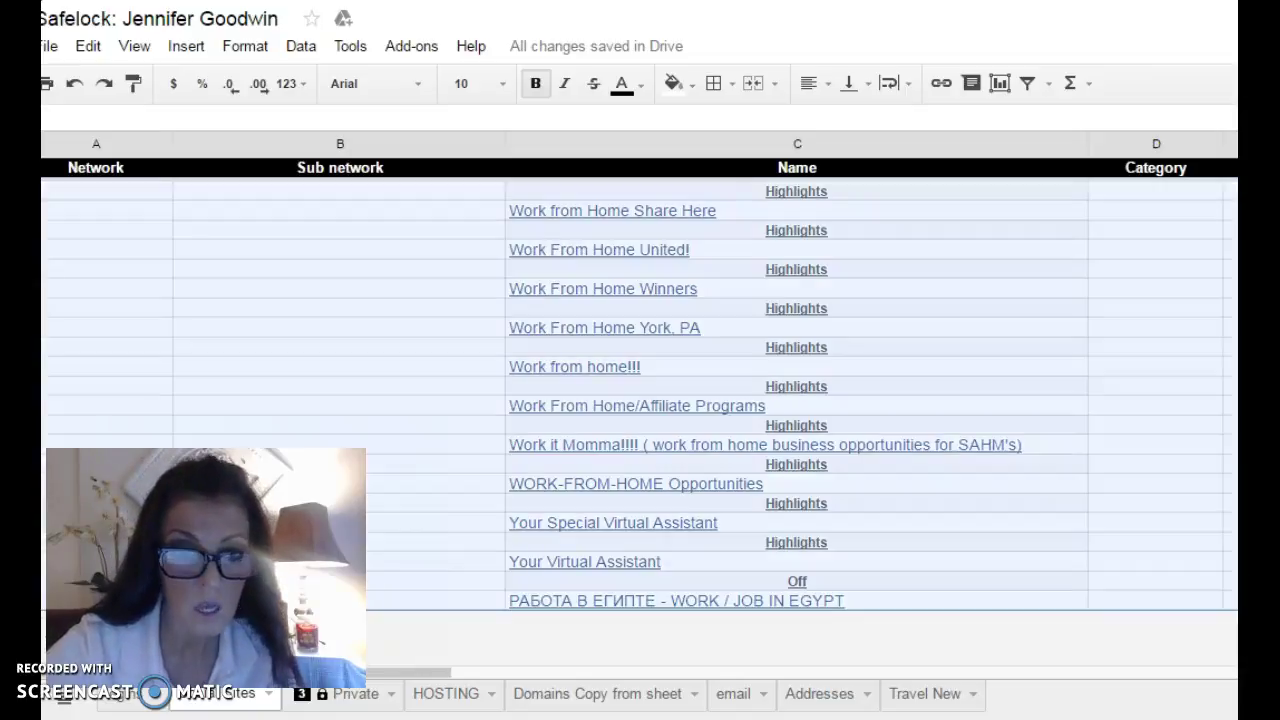
- Sort the selected range A→Z by column C, with no header row
click(301, 46)
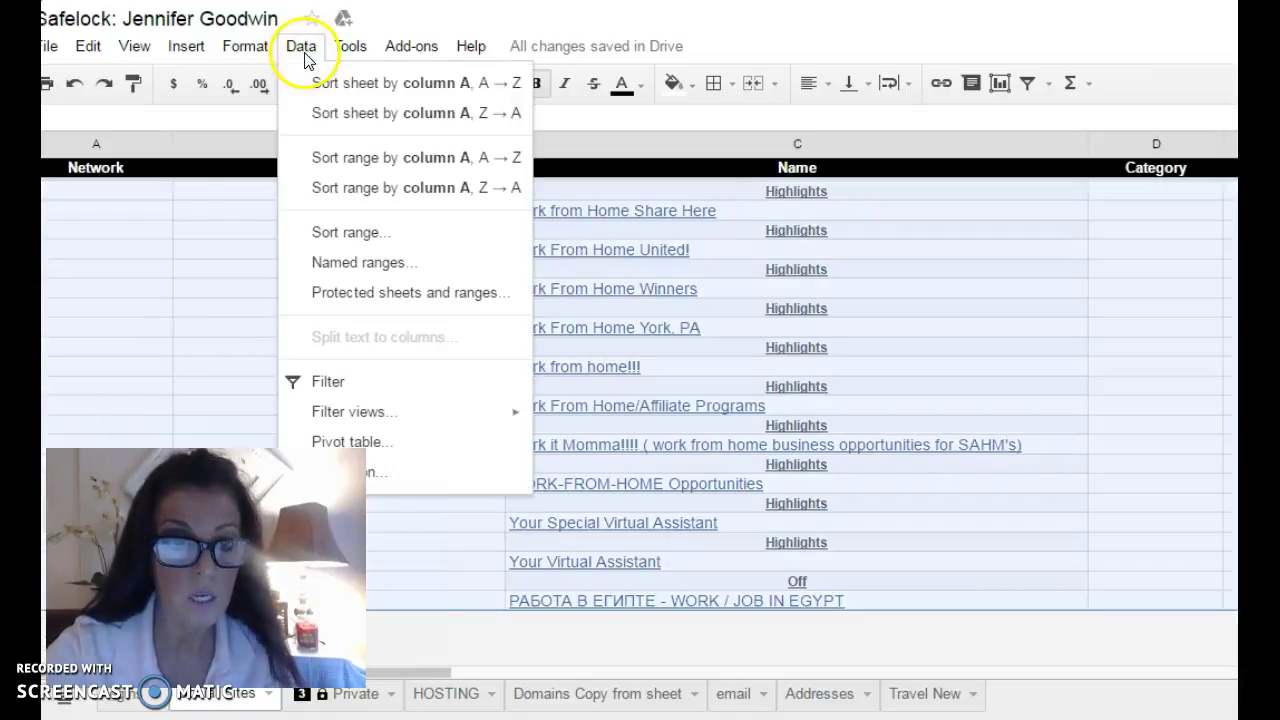
click(335, 232)
click(590, 302)
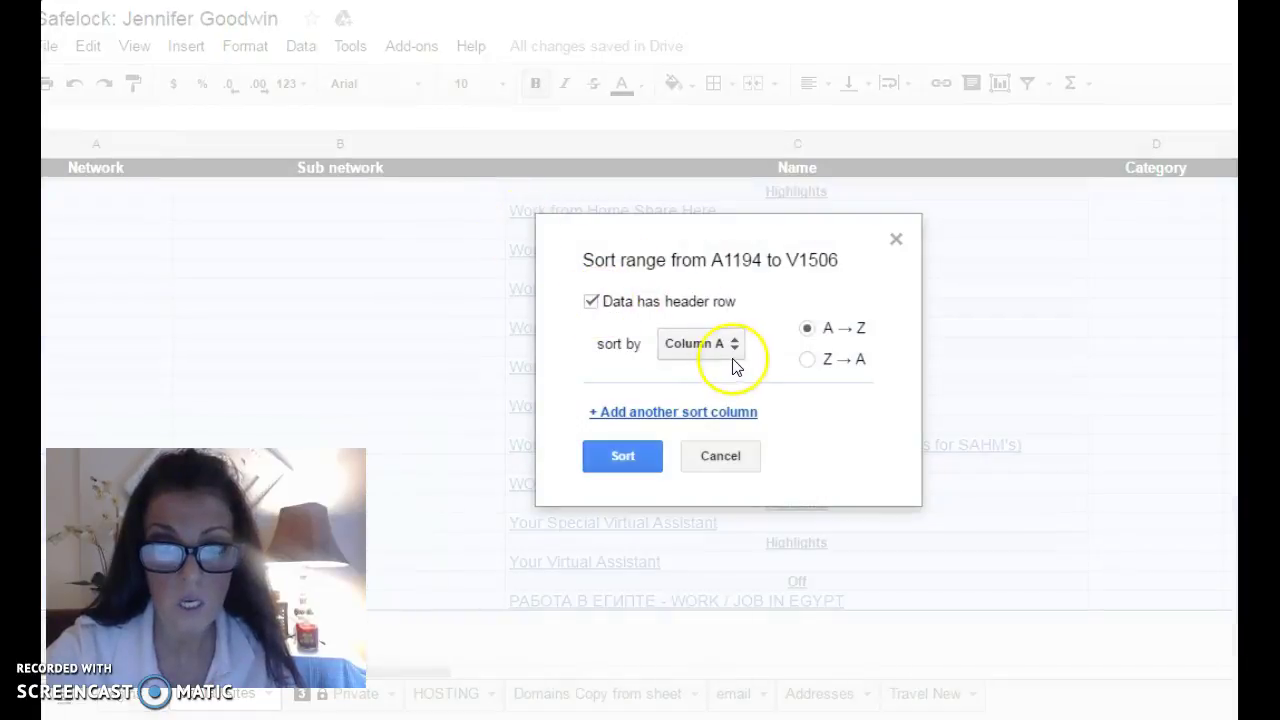
click(733, 348)
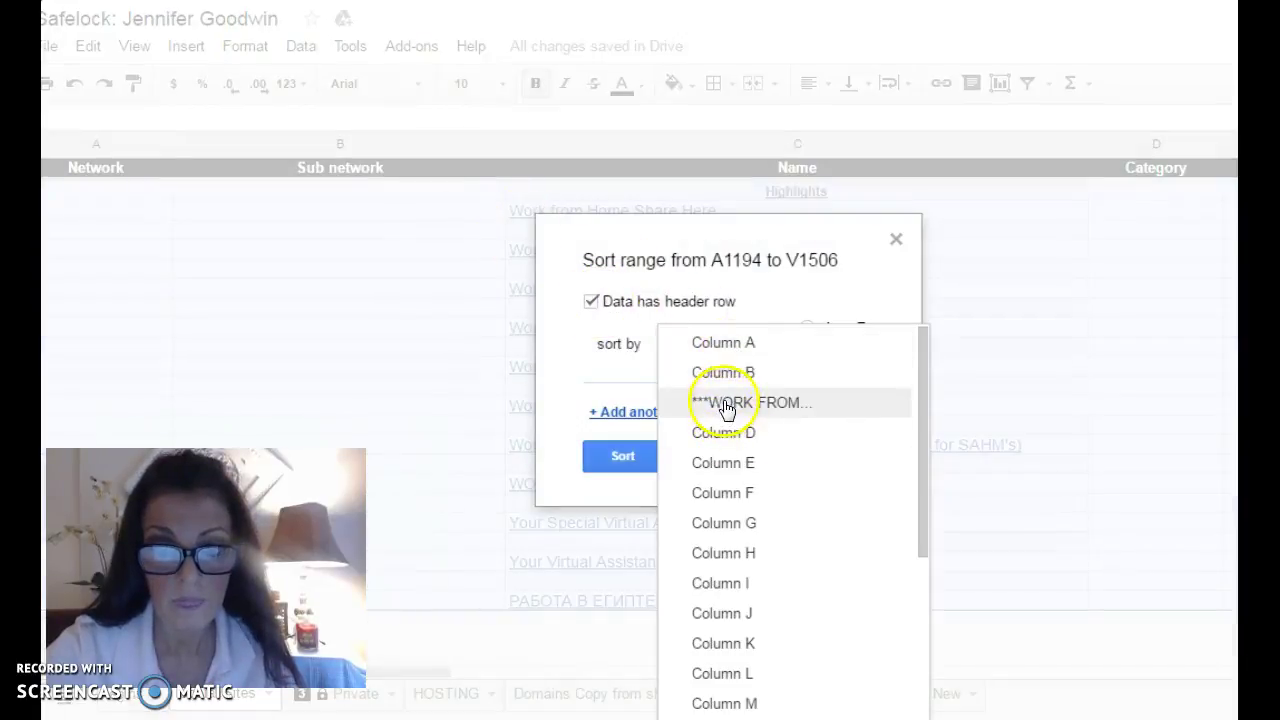
click(594, 306)
click(741, 347)
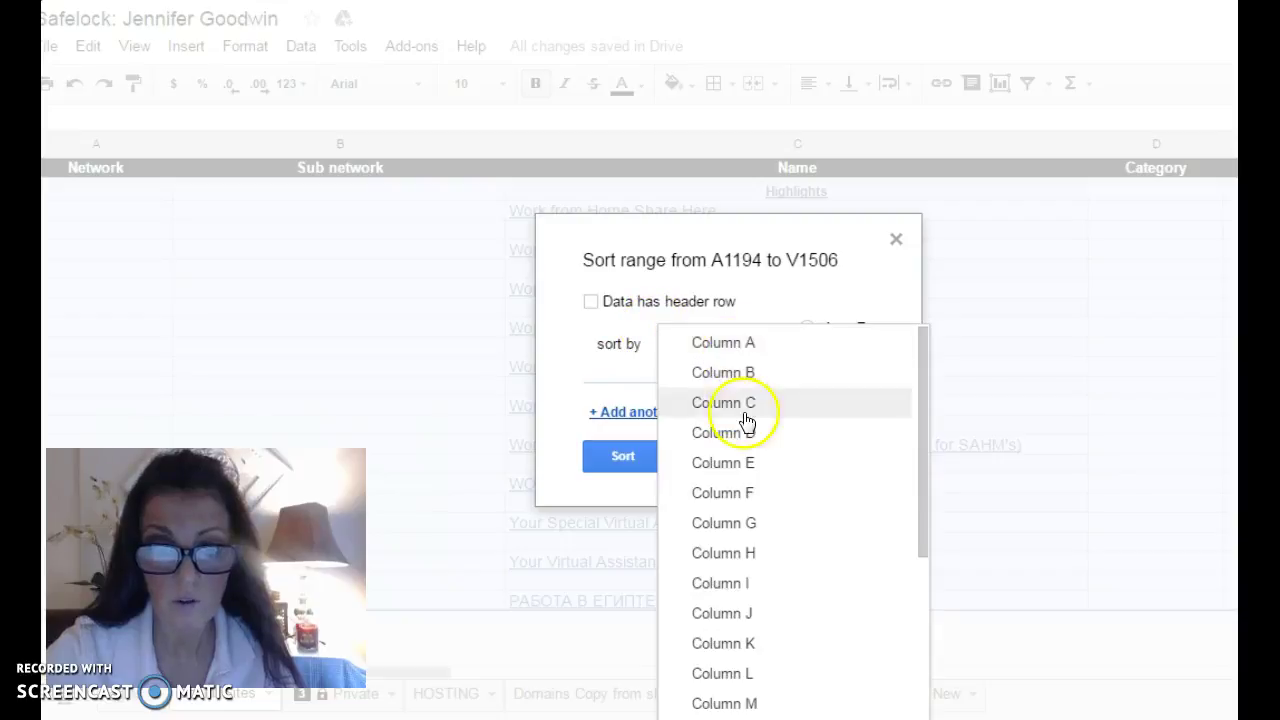
click(747, 406)
click(624, 455)
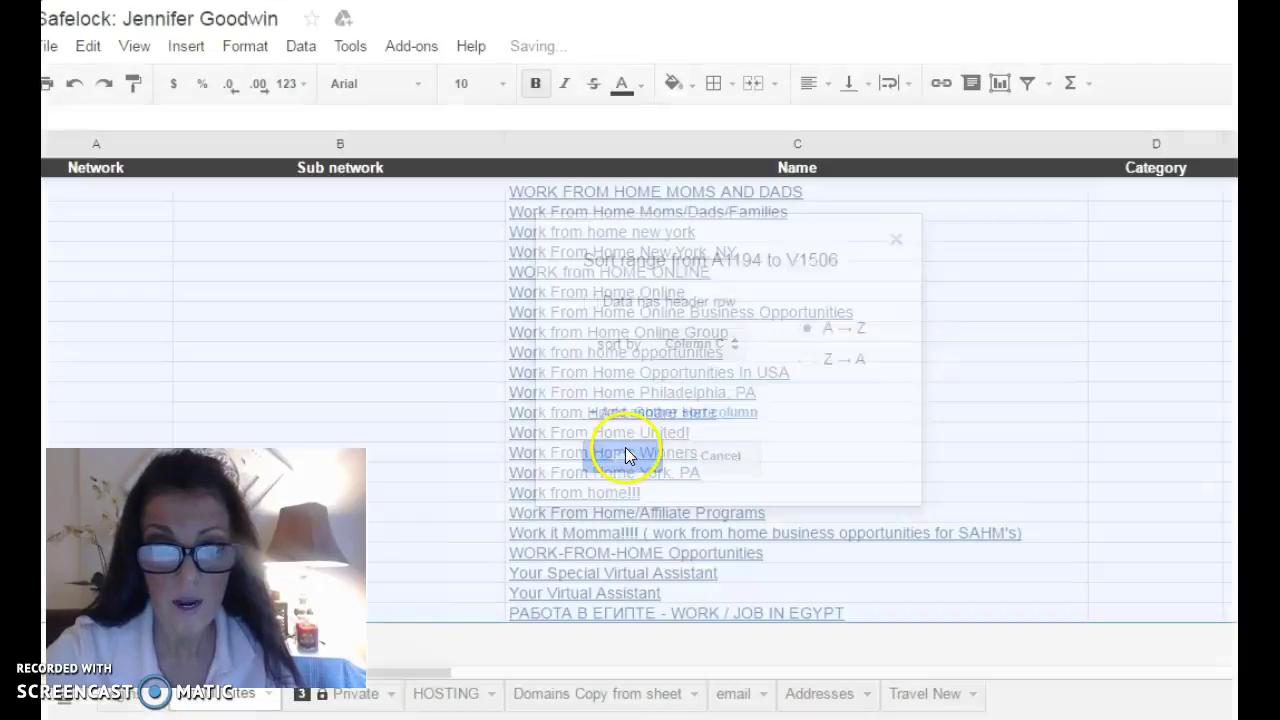
- Delete the nine Off rows from the sorted list
scroll(620, 435, up, 10)
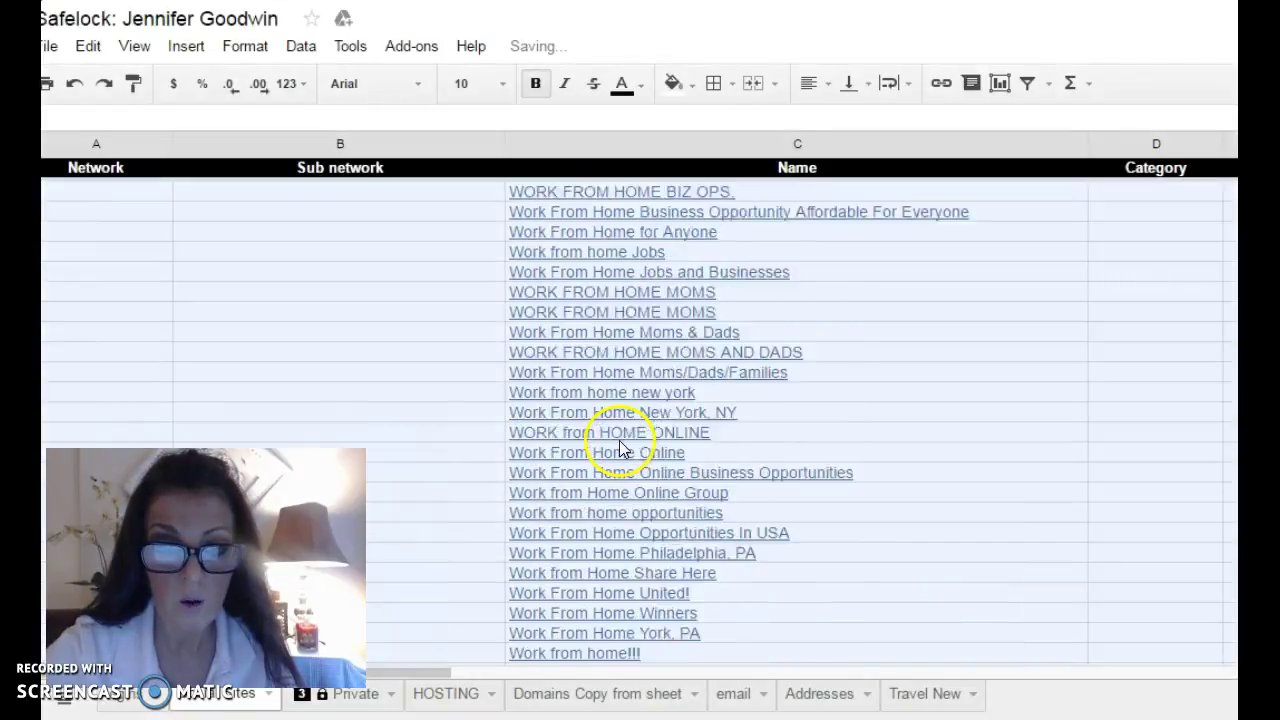
scroll(613, 424, up, 15)
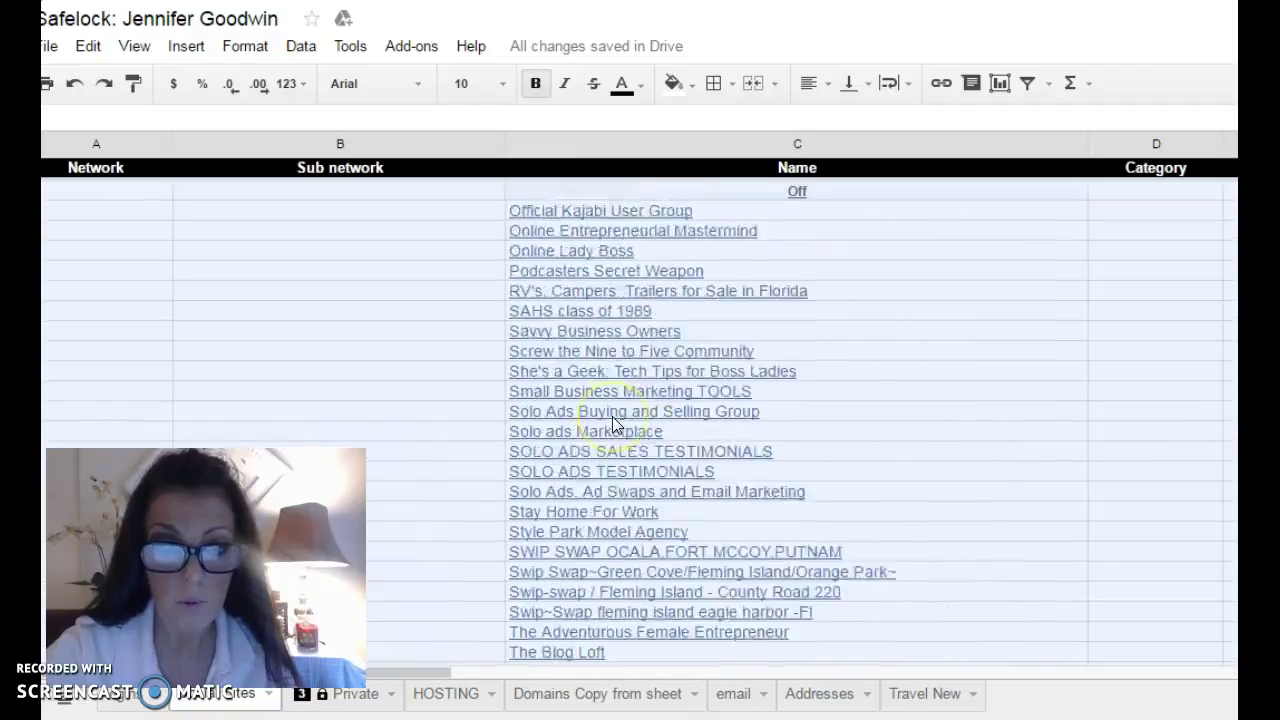
click(386, 365)
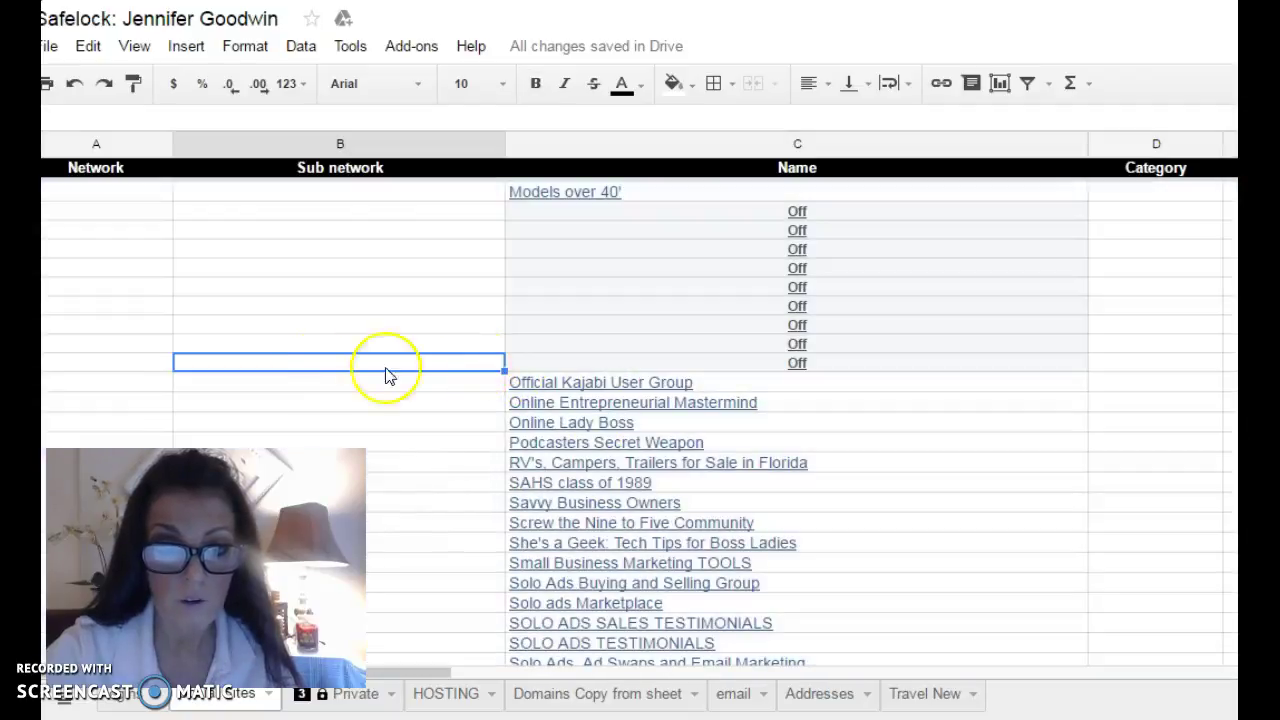
key(shift+space)
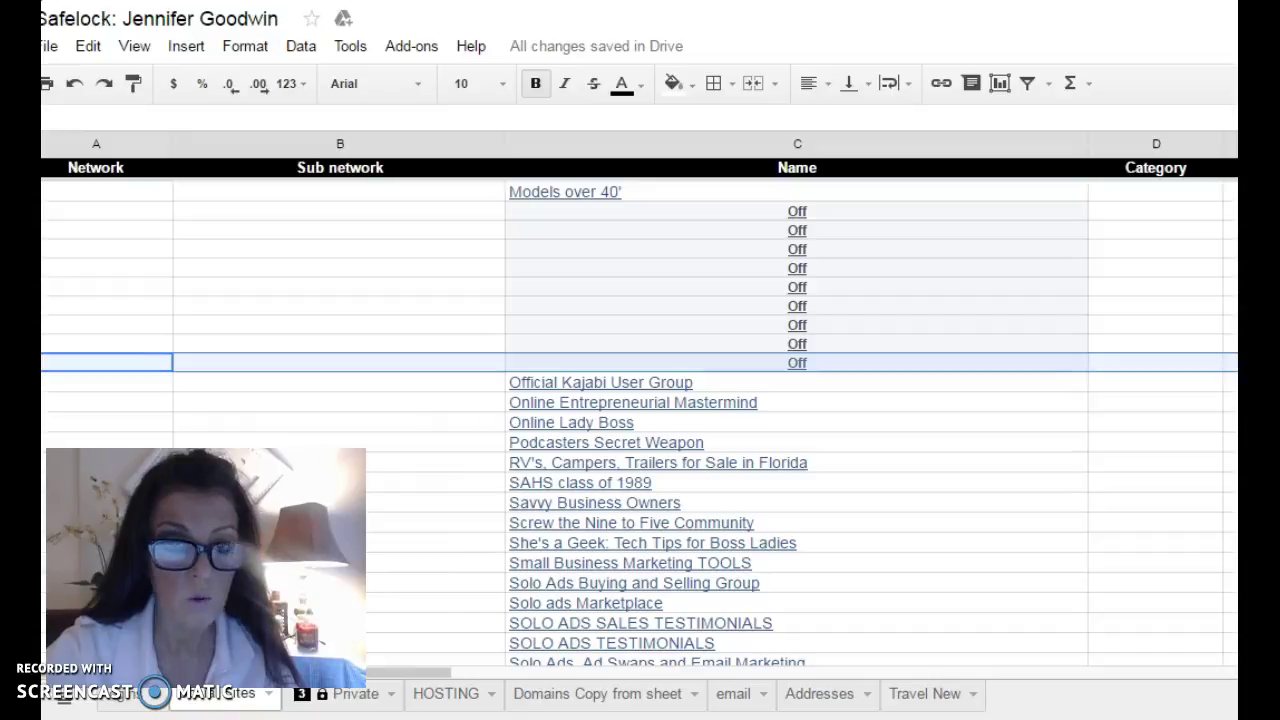
shift+click(42, 211)
right_click(42, 213)
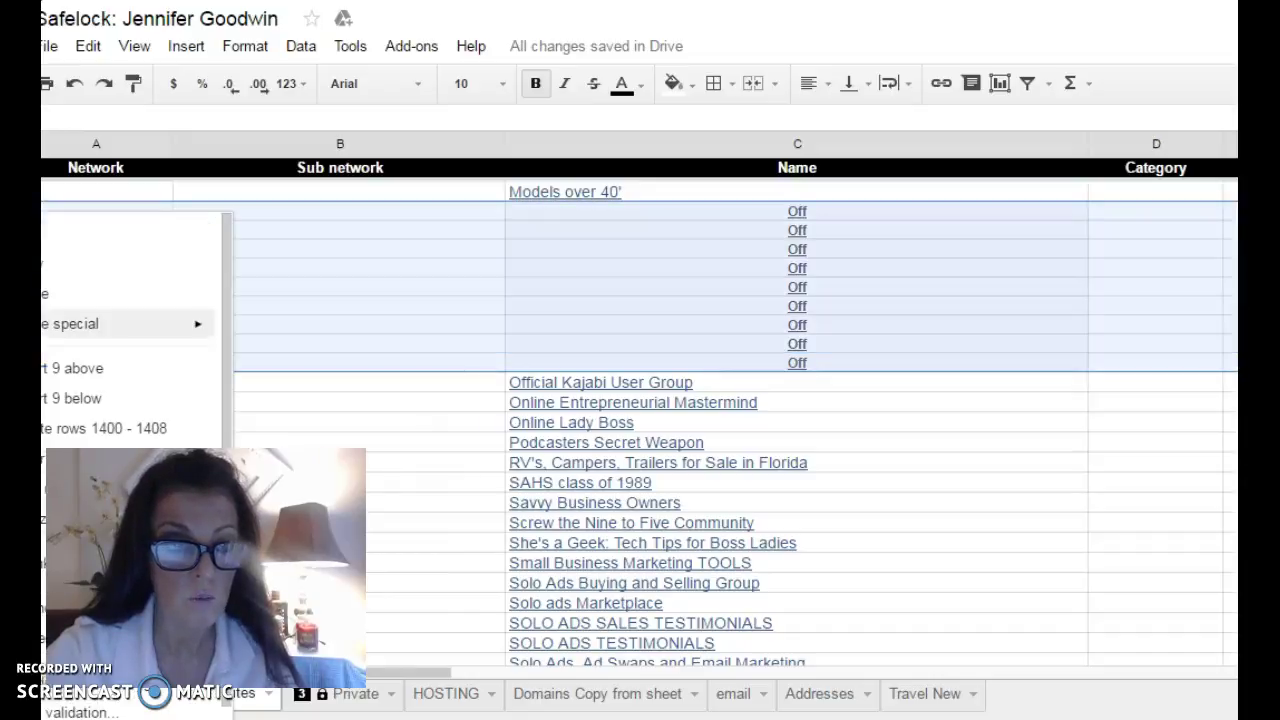
click(100, 428)
- Delete the block of Highlights rows
scroll(300, 337, up, 5)
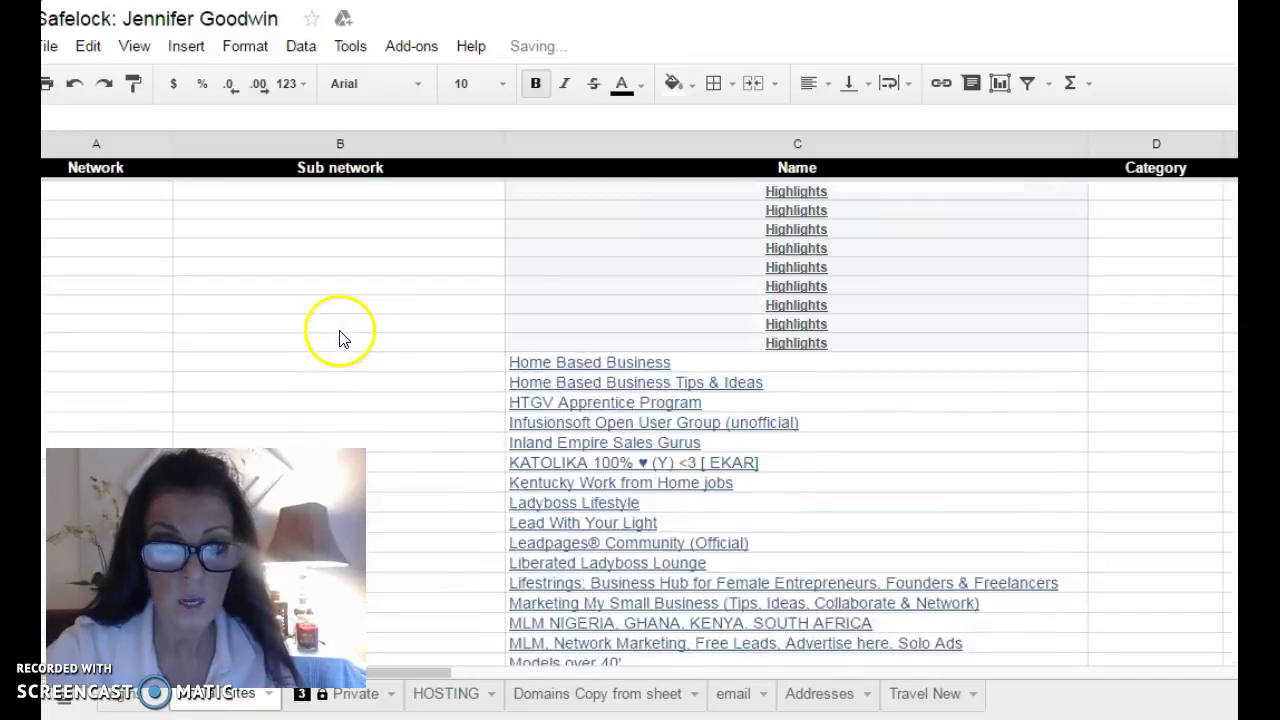
scroll(340, 337, up, 2)
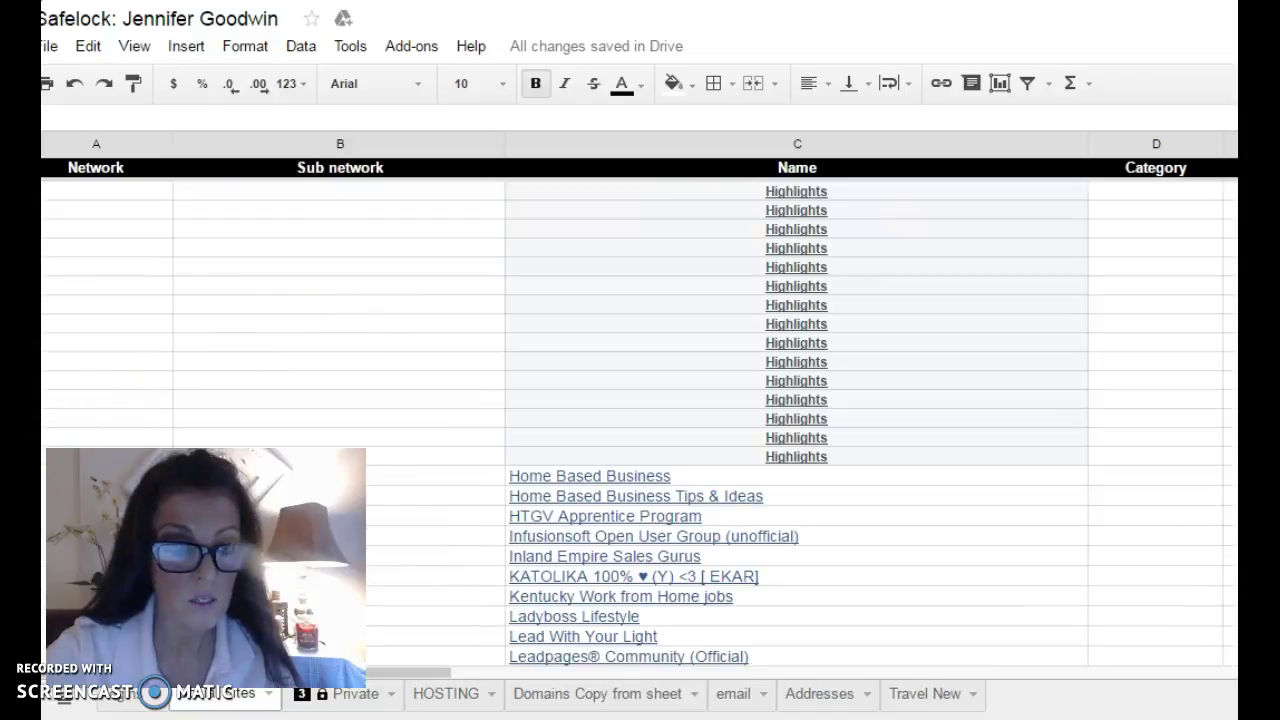
scroll(640, 400, up, 3)
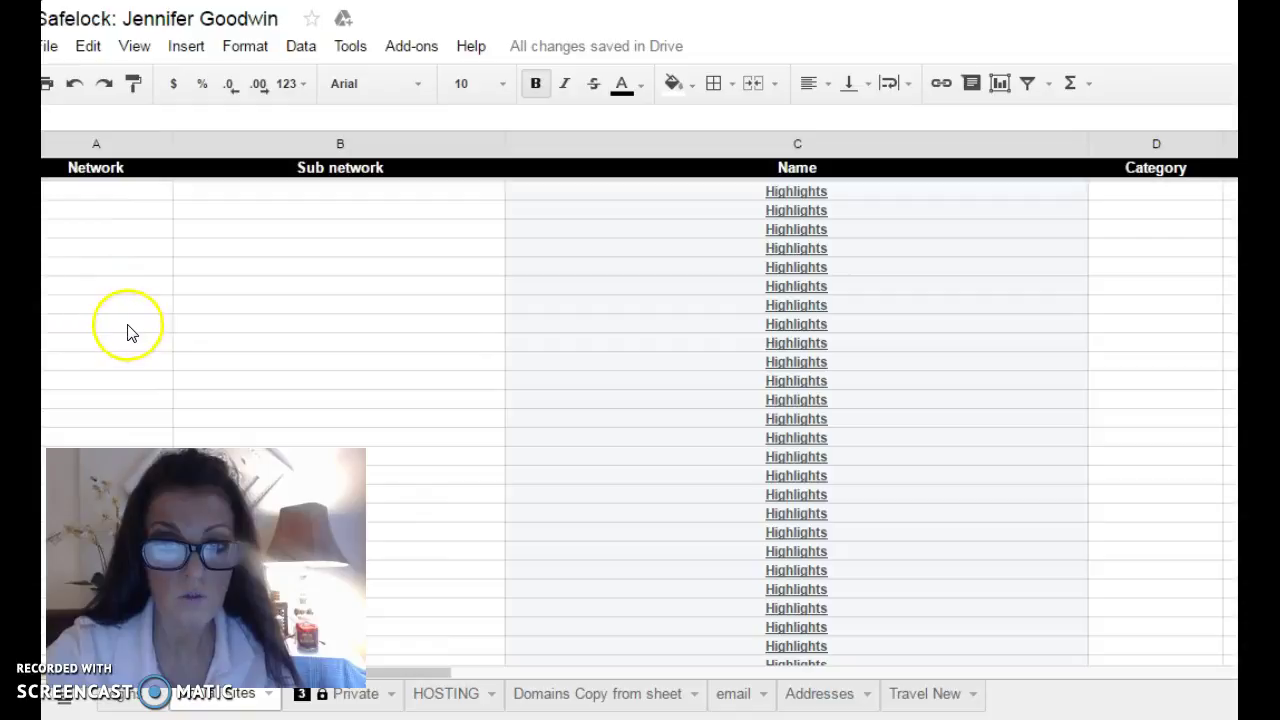
scroll(128, 331, up, 4)
scroll(90, 318, down, 3)
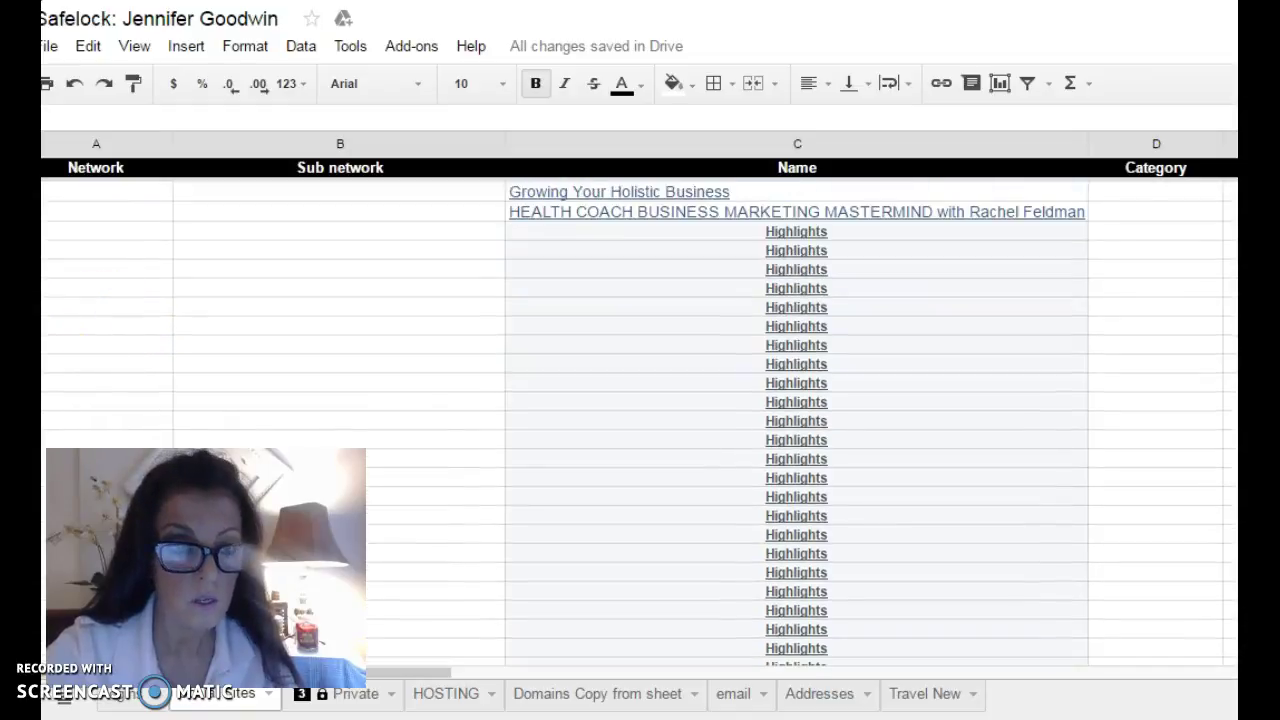
key(shift+space)
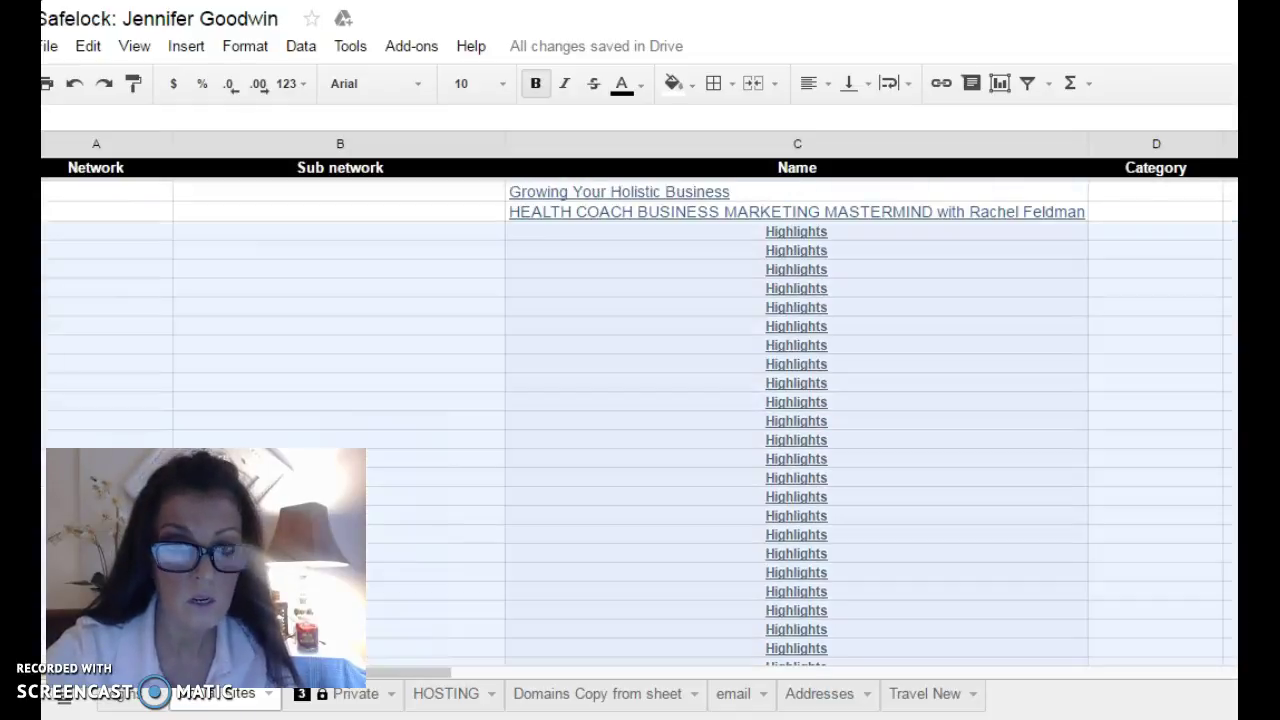
right_click(60, 236)
click(127, 444)
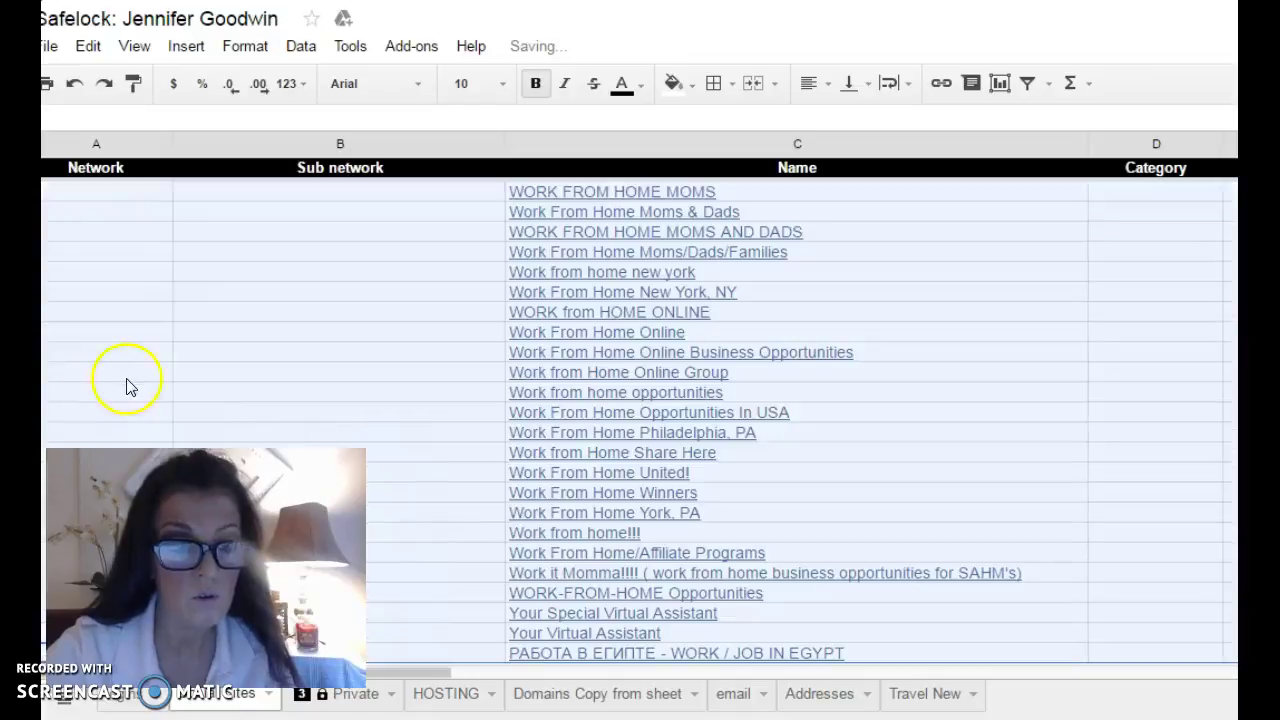
scroll(206, 372, up, 2)
scroll(517, 345, up, 1)
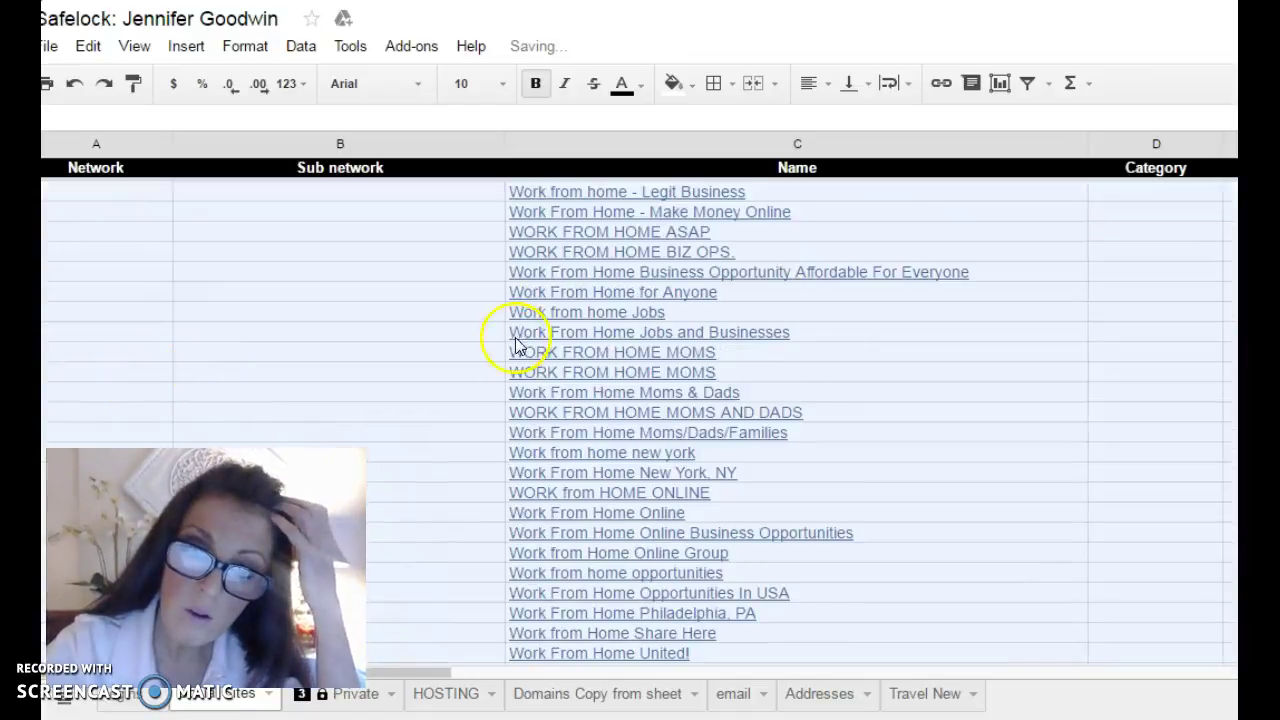
mouse_move(573, 300)
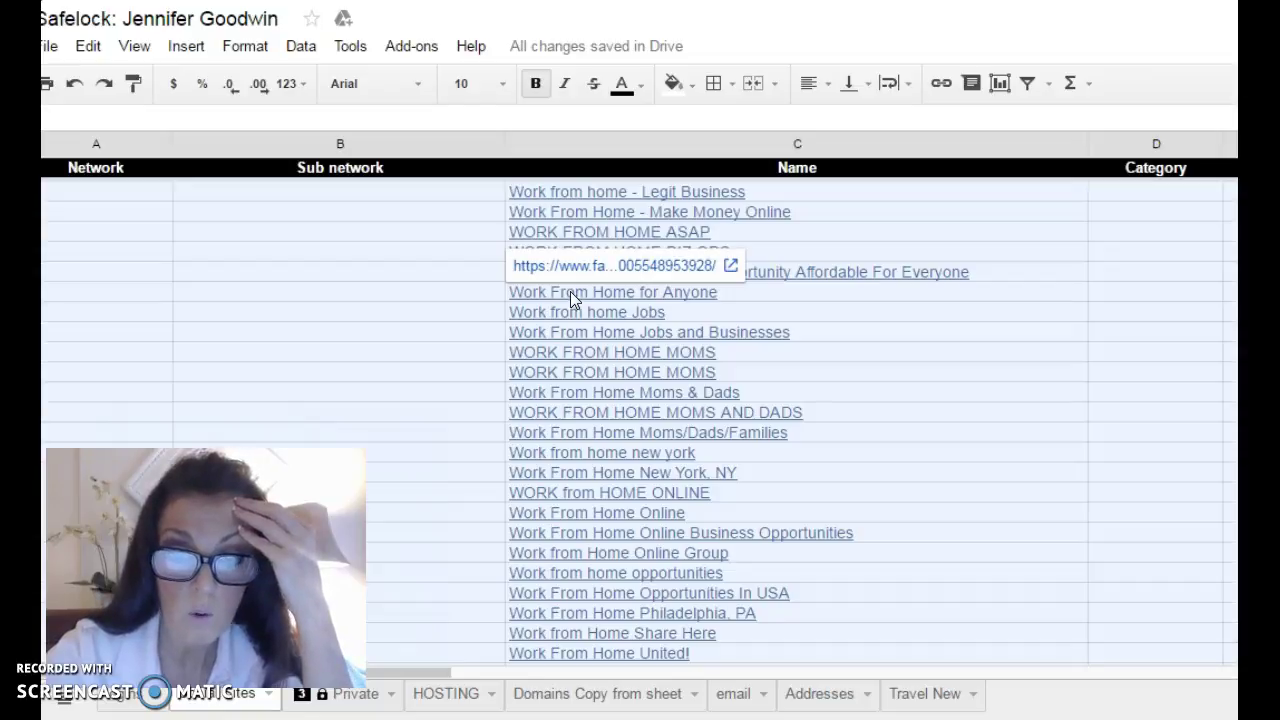
click(571, 294)
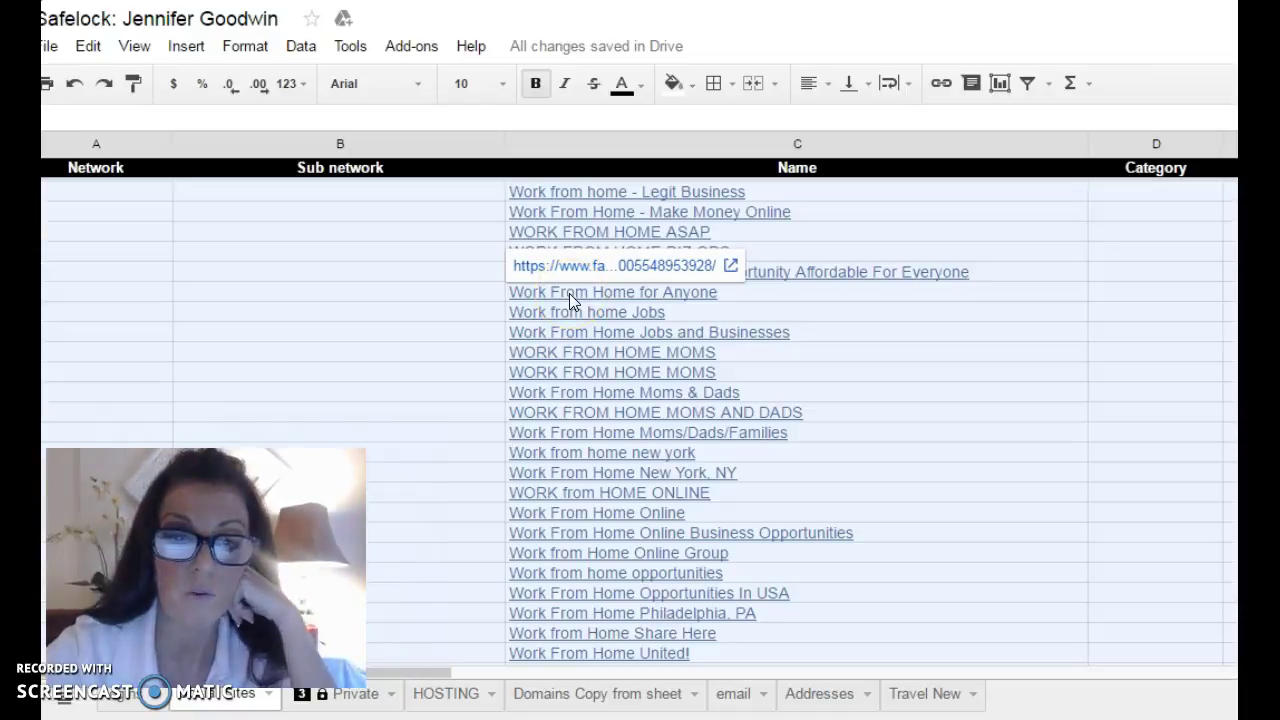
click(294, 86)
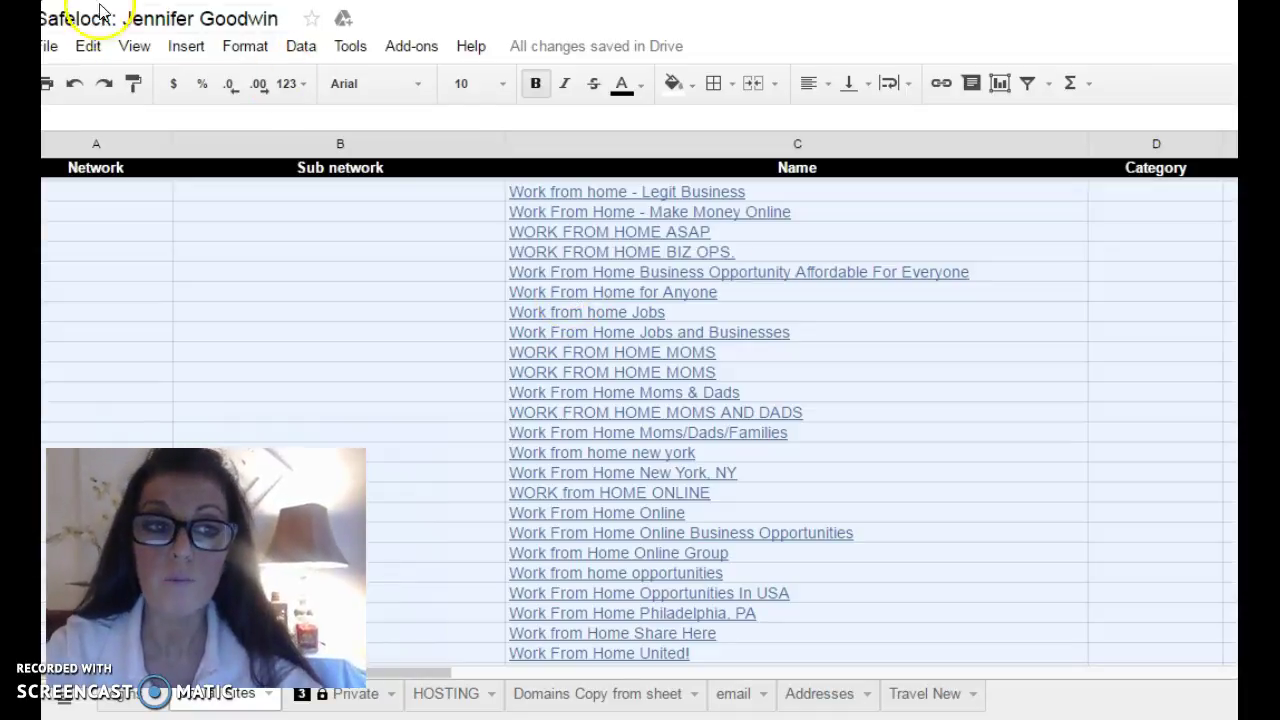